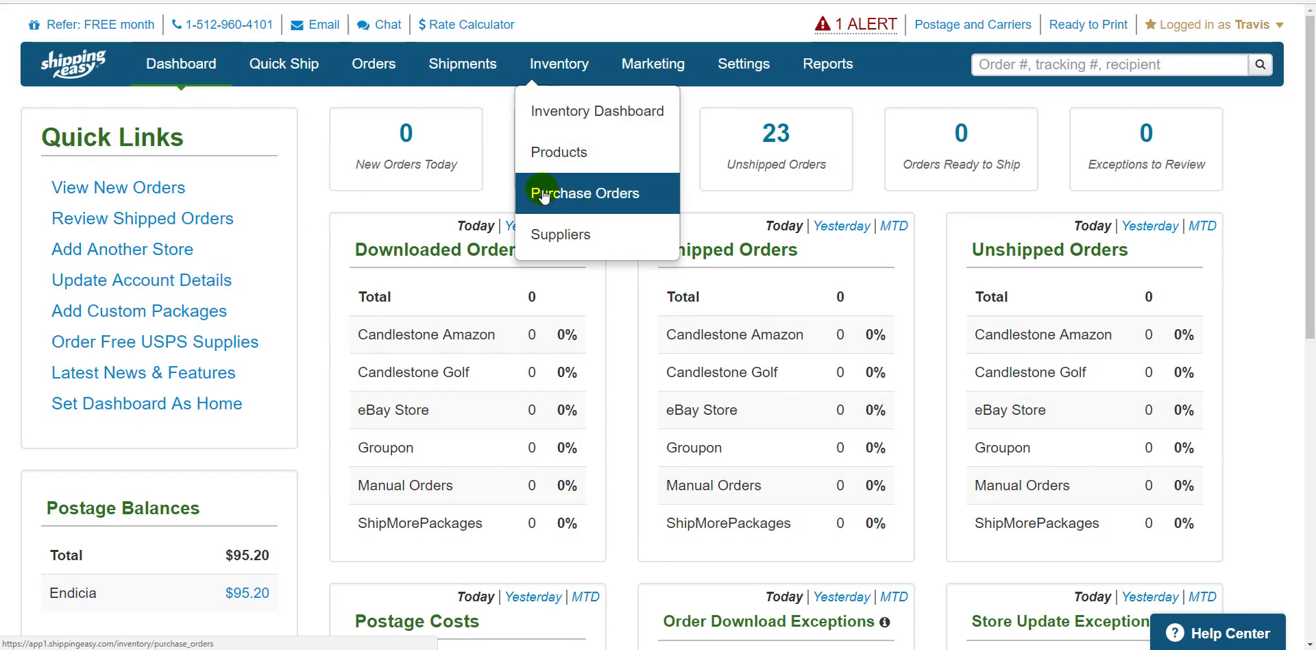
- Start a new purchase order from the purchase orders list and choose Golf Supplier as its supplier
left_click(543, 196)
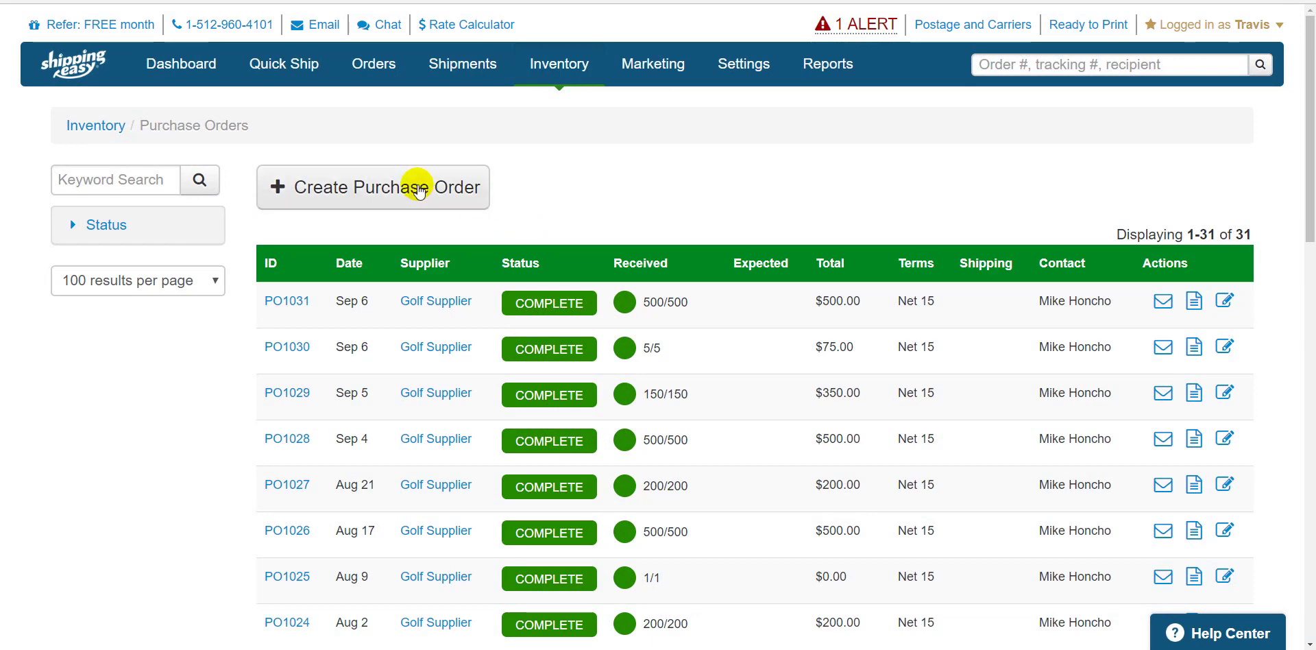
left_click(424, 180)
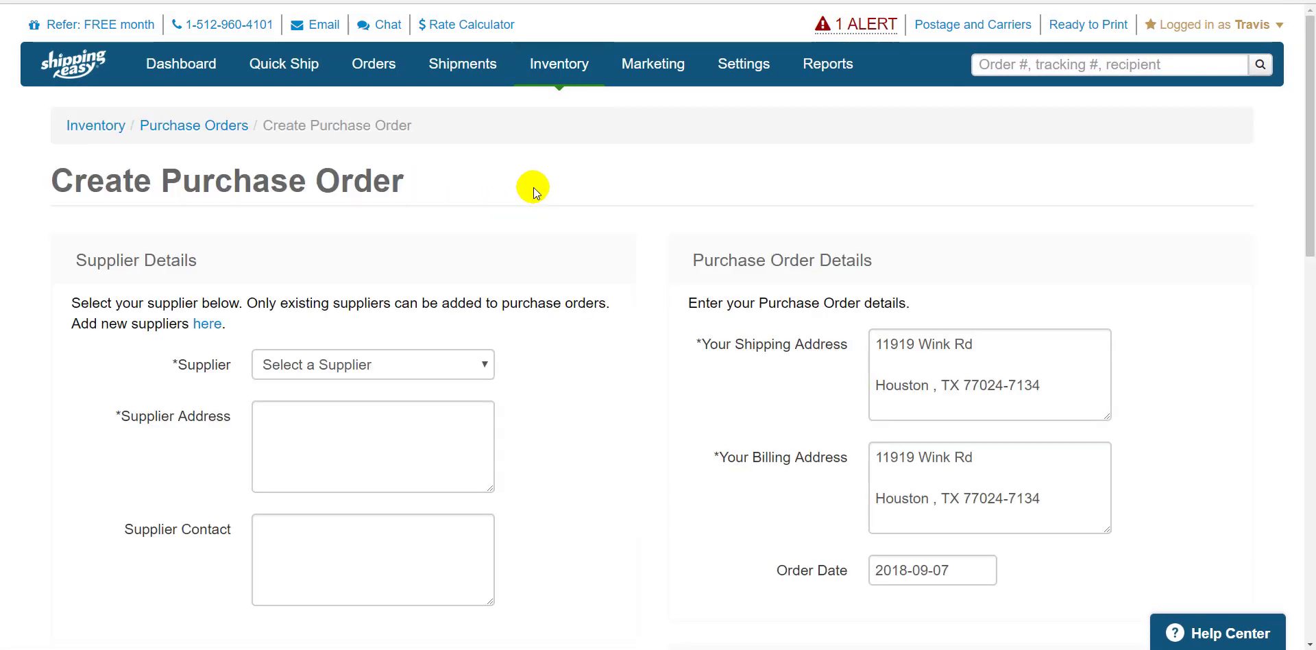
scroll(533, 187, "down", 1)
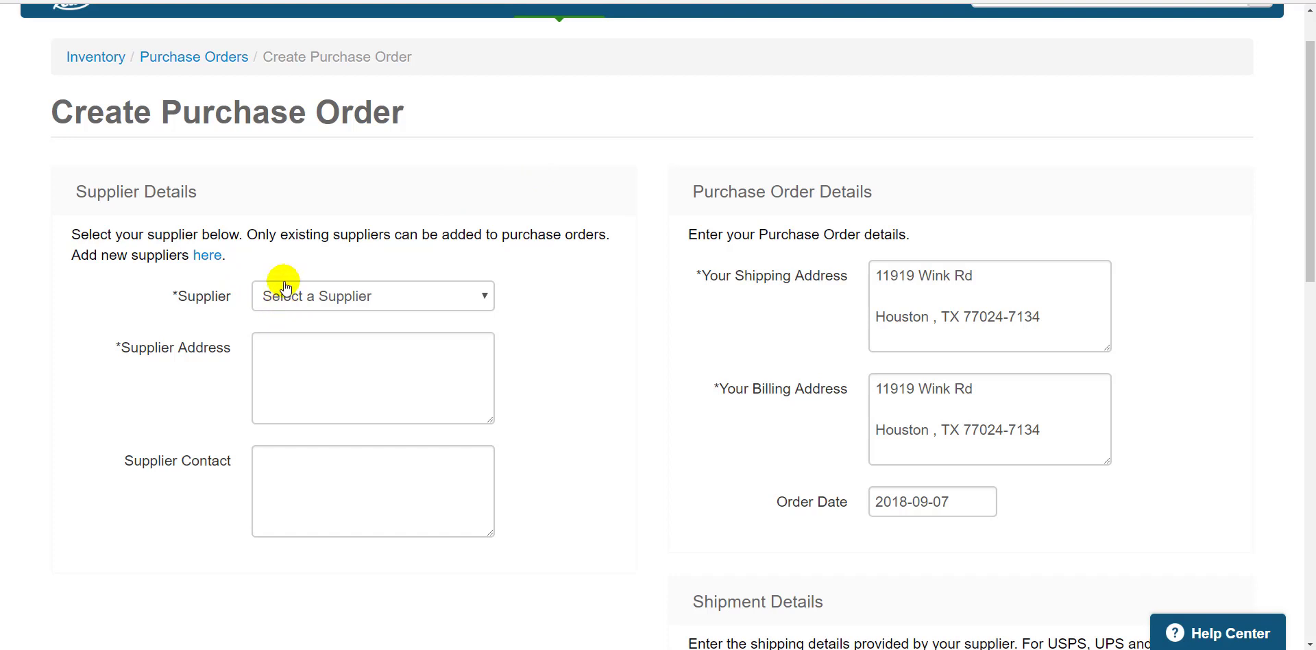
left_click_drag(246, 237, 610, 240)
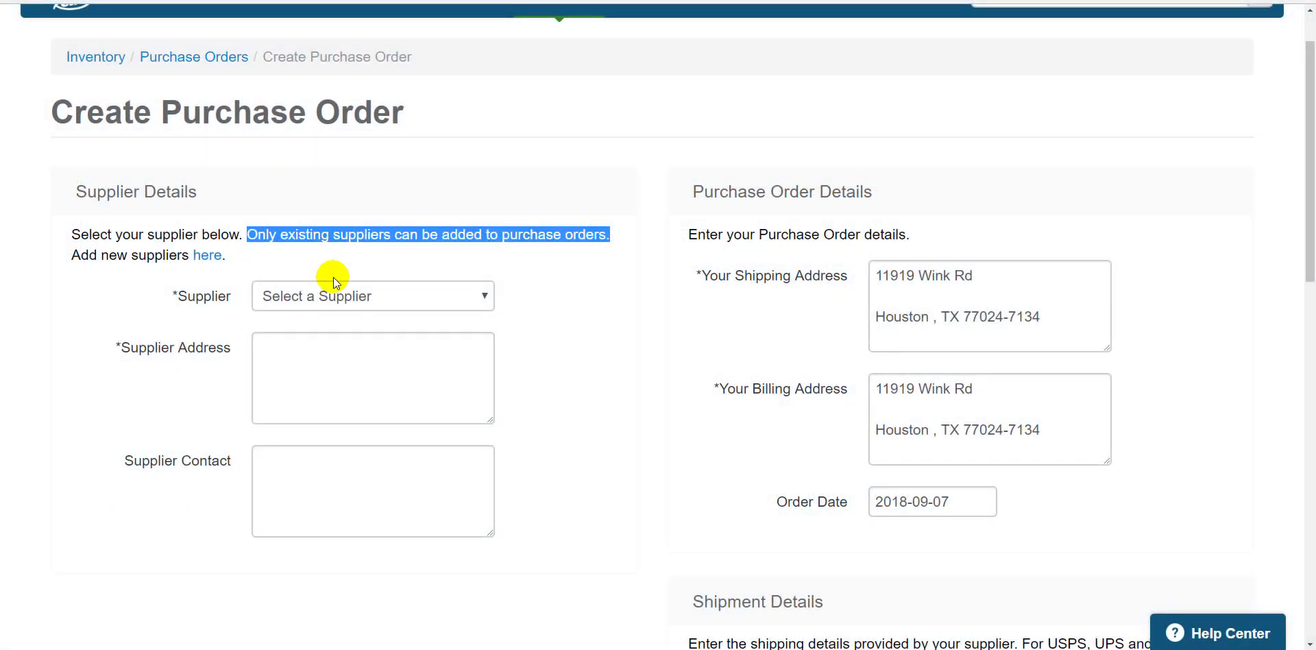
left_click(328, 287)
left_click(323, 345)
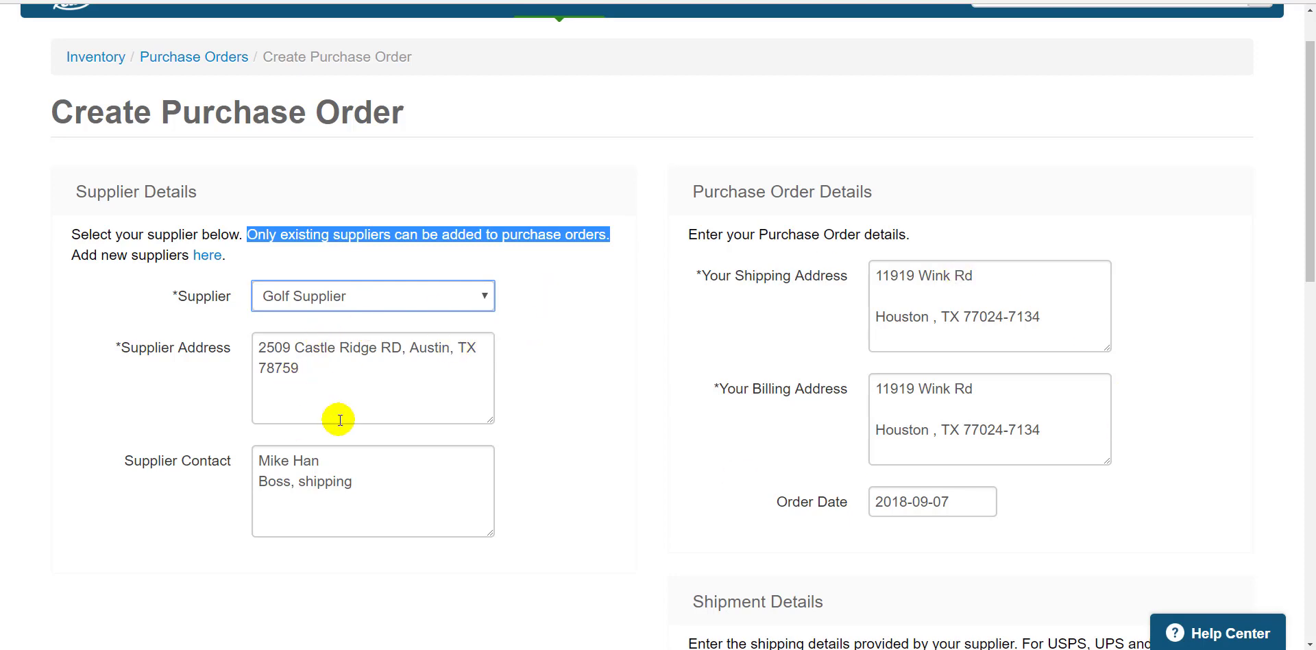
- Search the purchase order items for "golf ball" and add Titleist Golf Balls to the order
scroll(566, 414, "down", 5)
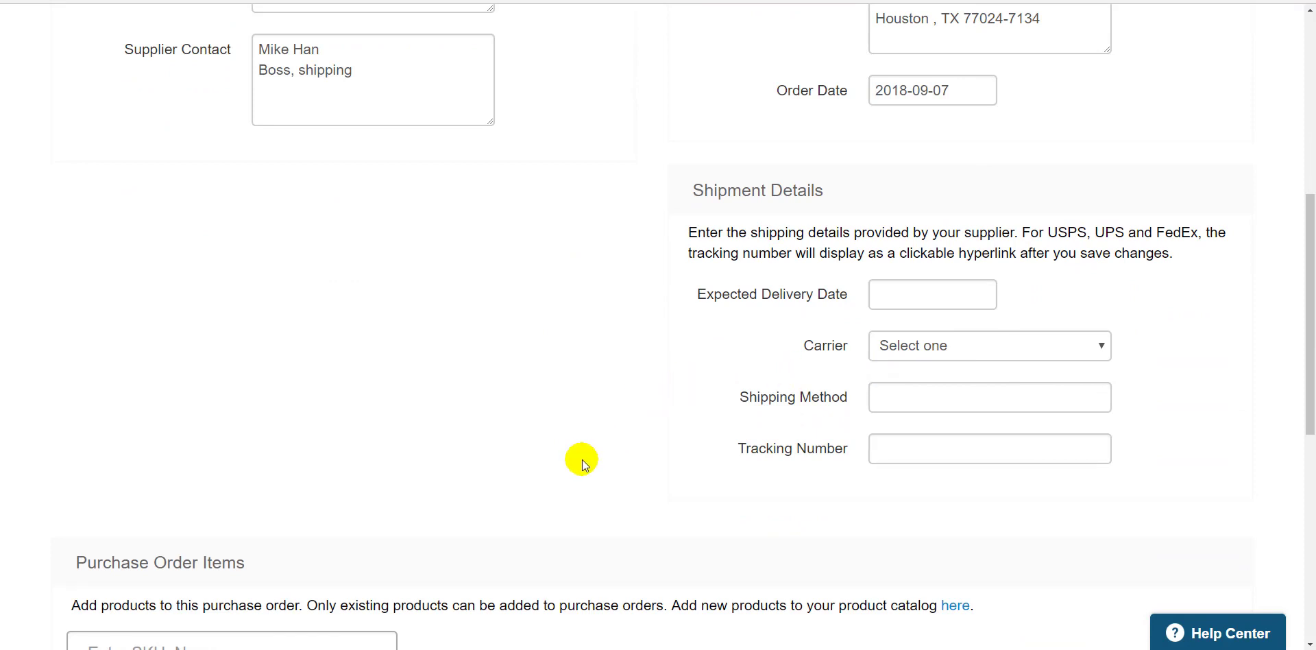
scroll(492, 450, "down", 5)
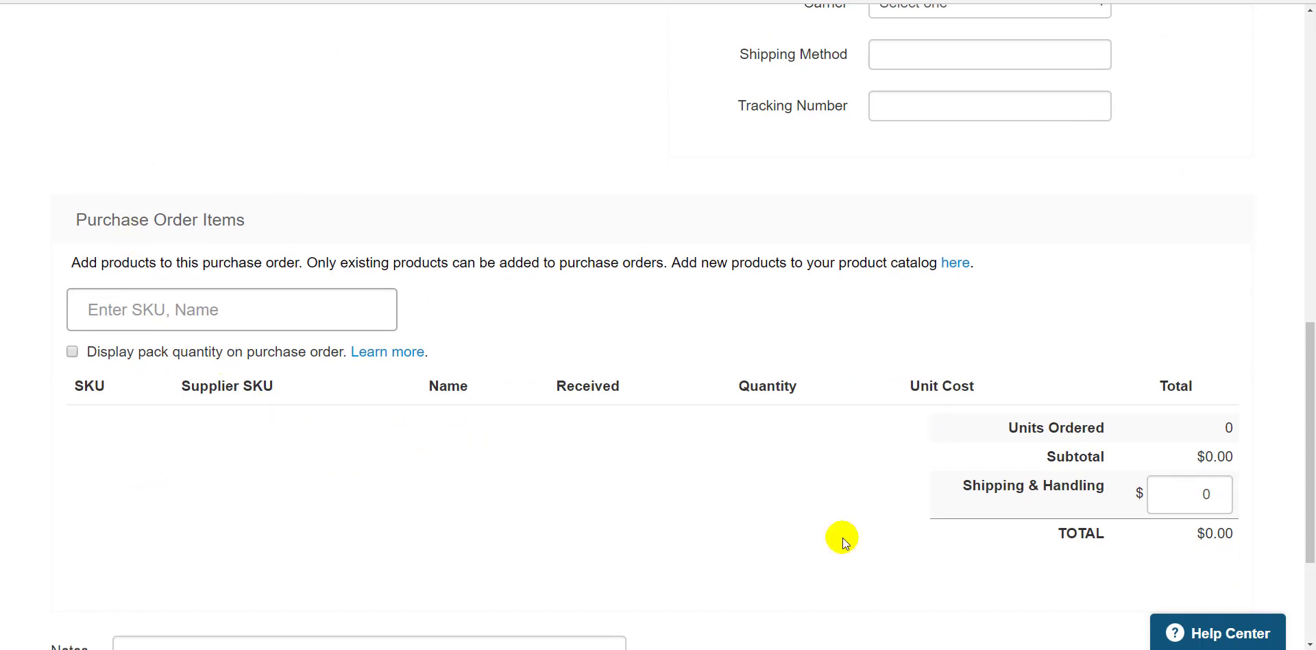
left_click(168, 321)
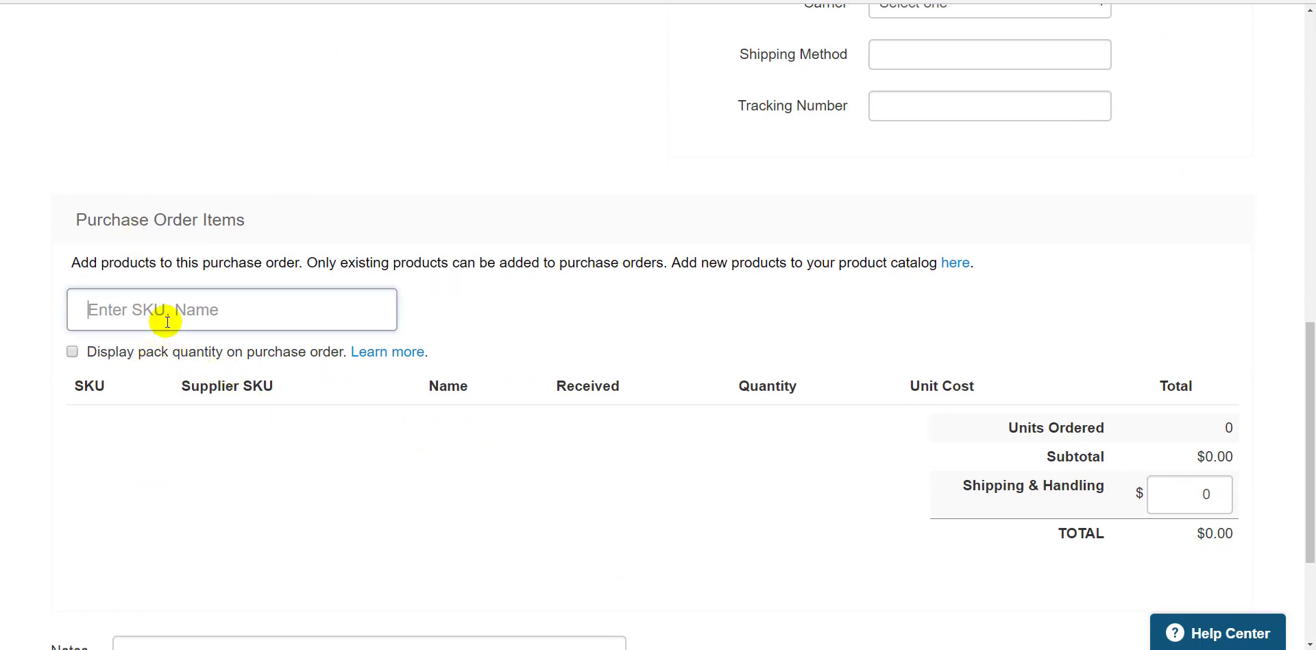
type("golf ball")
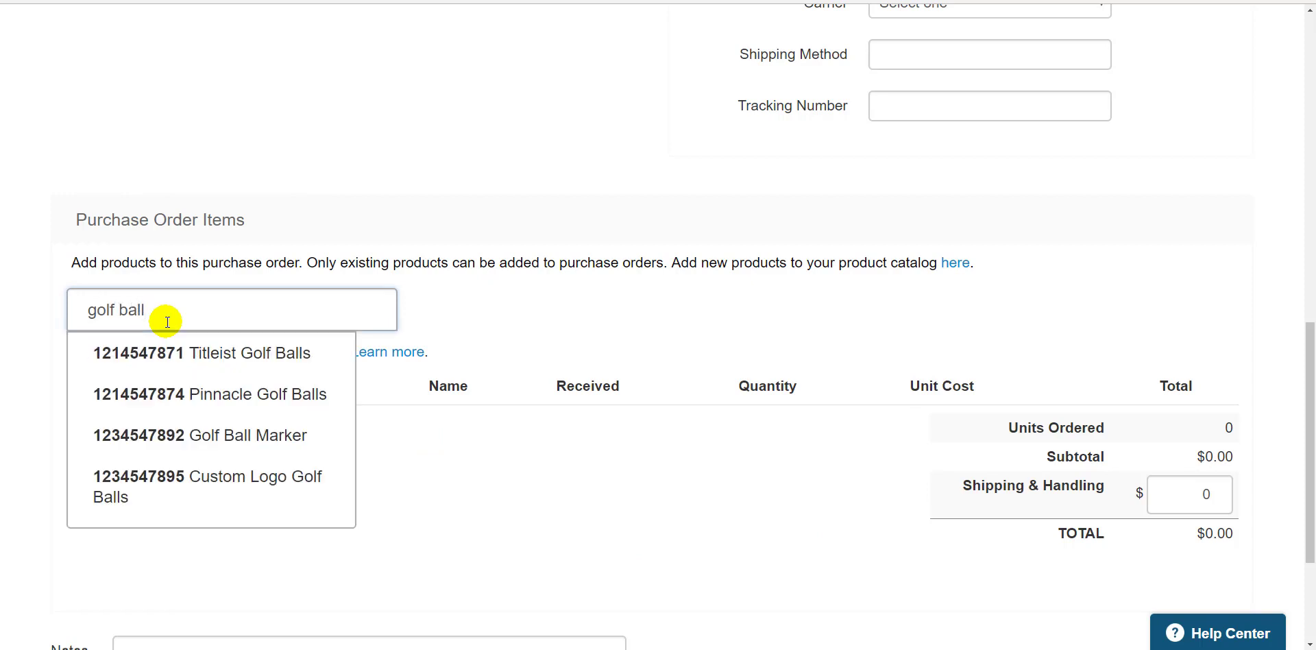
left_click(193, 350)
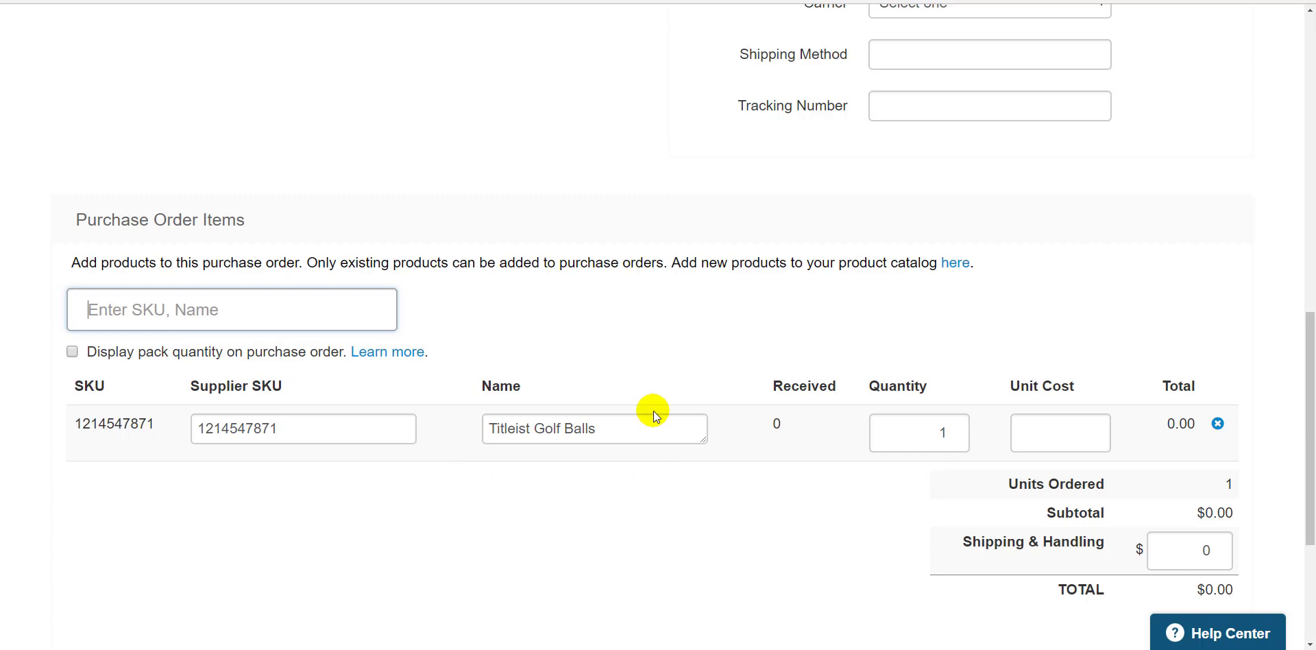
- Set the Titleist Golf Balls line to a unit cost of .50 and a quantity of 10, and create the purchase order
left_click(1056, 434)
type(".50")
double_click(925, 434)
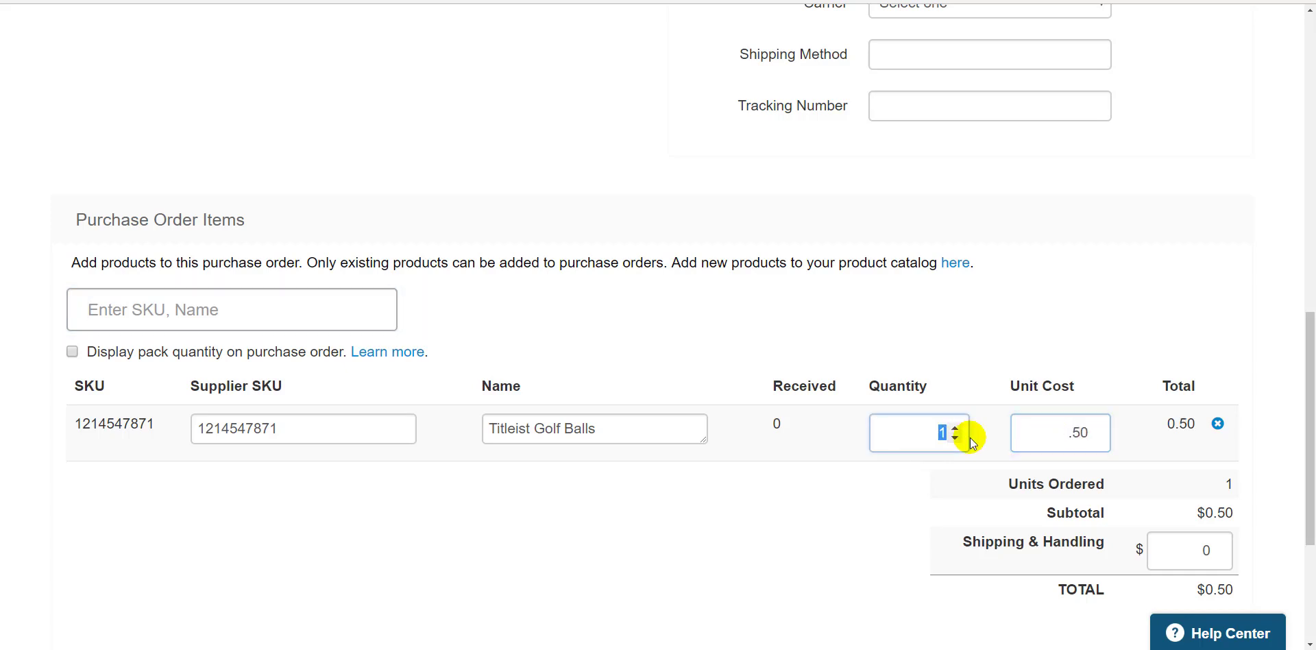
type("10")
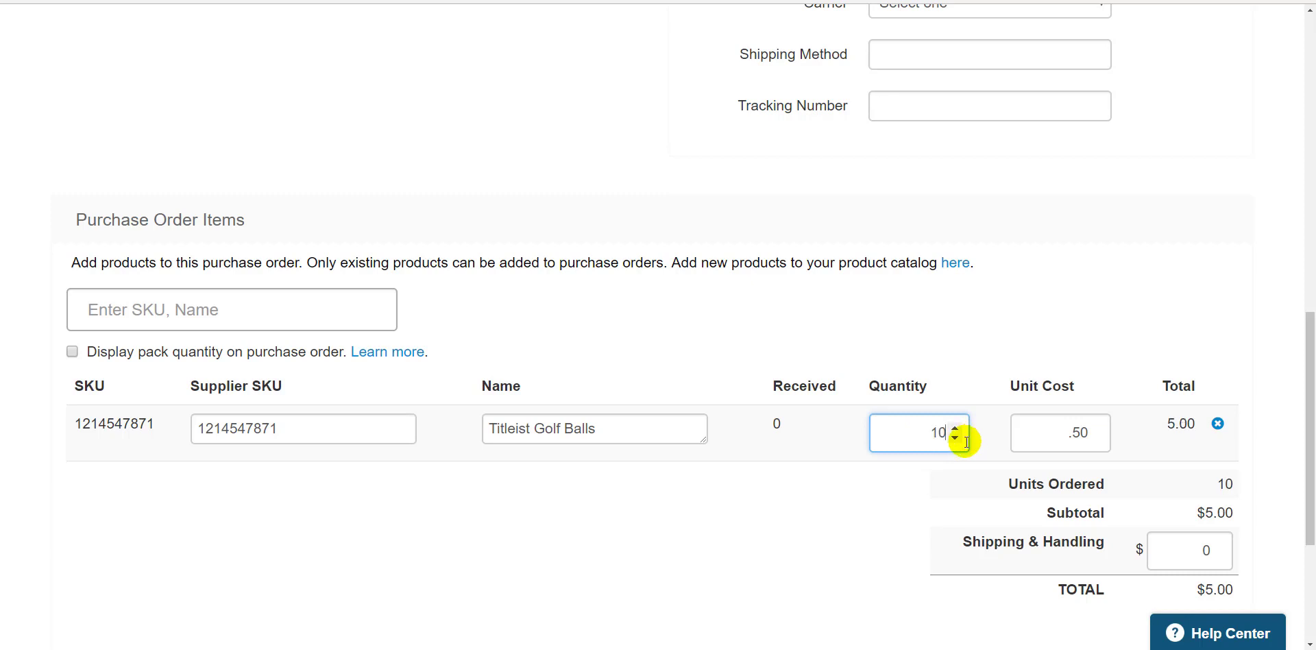
left_click(688, 492)
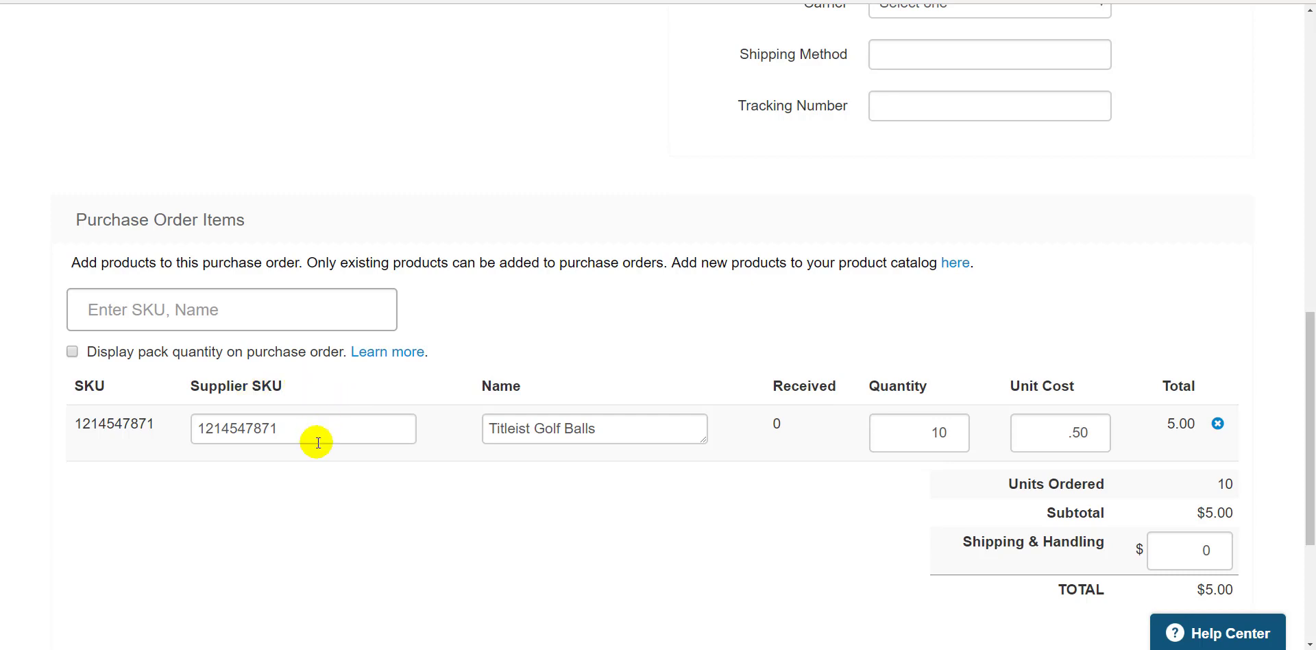
scroll(312, 456, "down", 4)
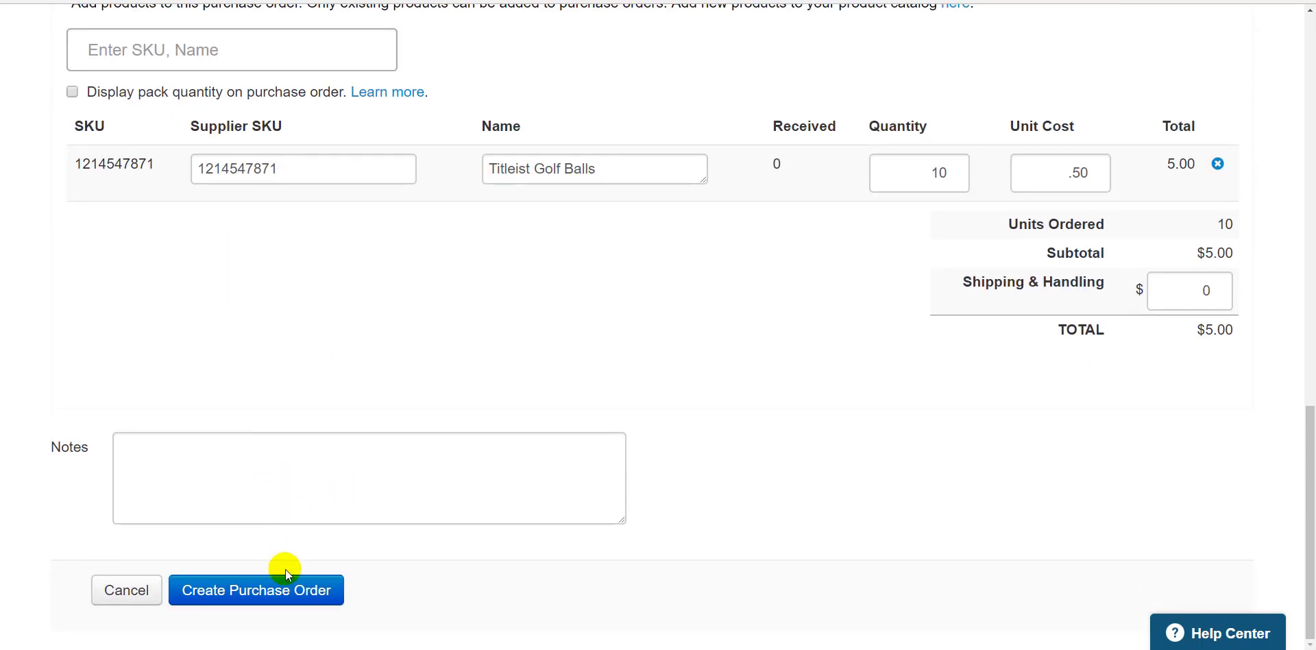
left_click(288, 593)
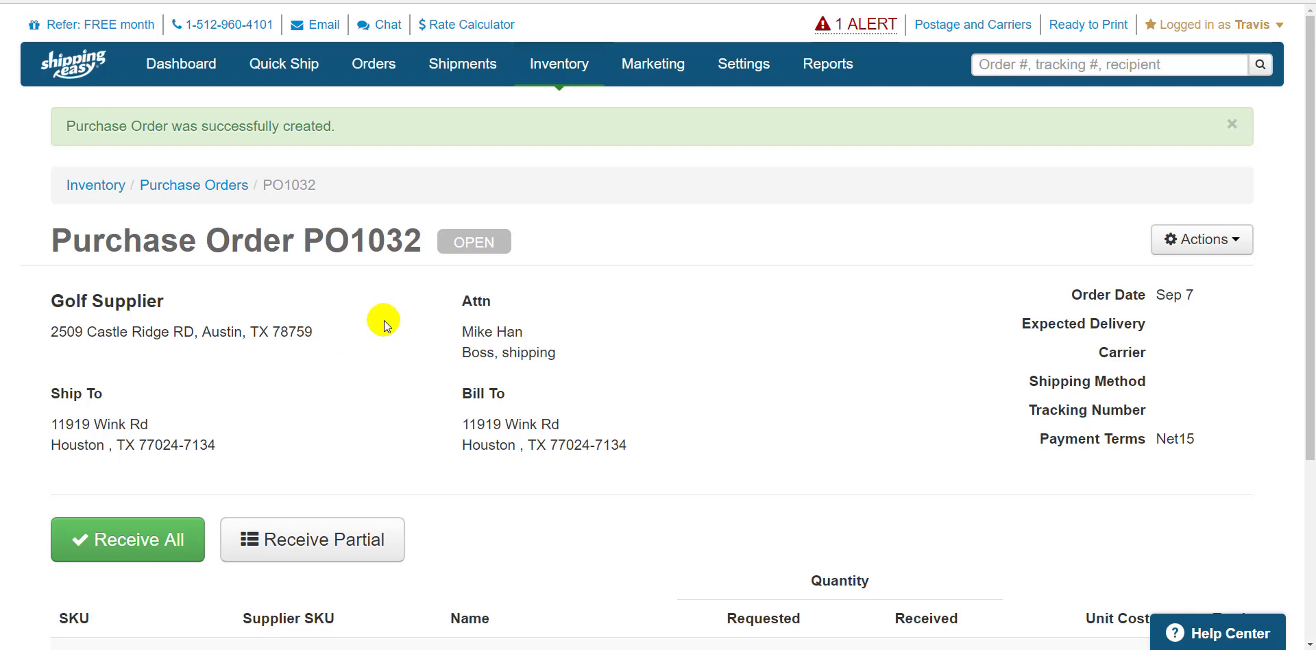
- Check the actions available for the purchase order, view its shipment details in the edit form, and return to the order without changes
left_click(1187, 239)
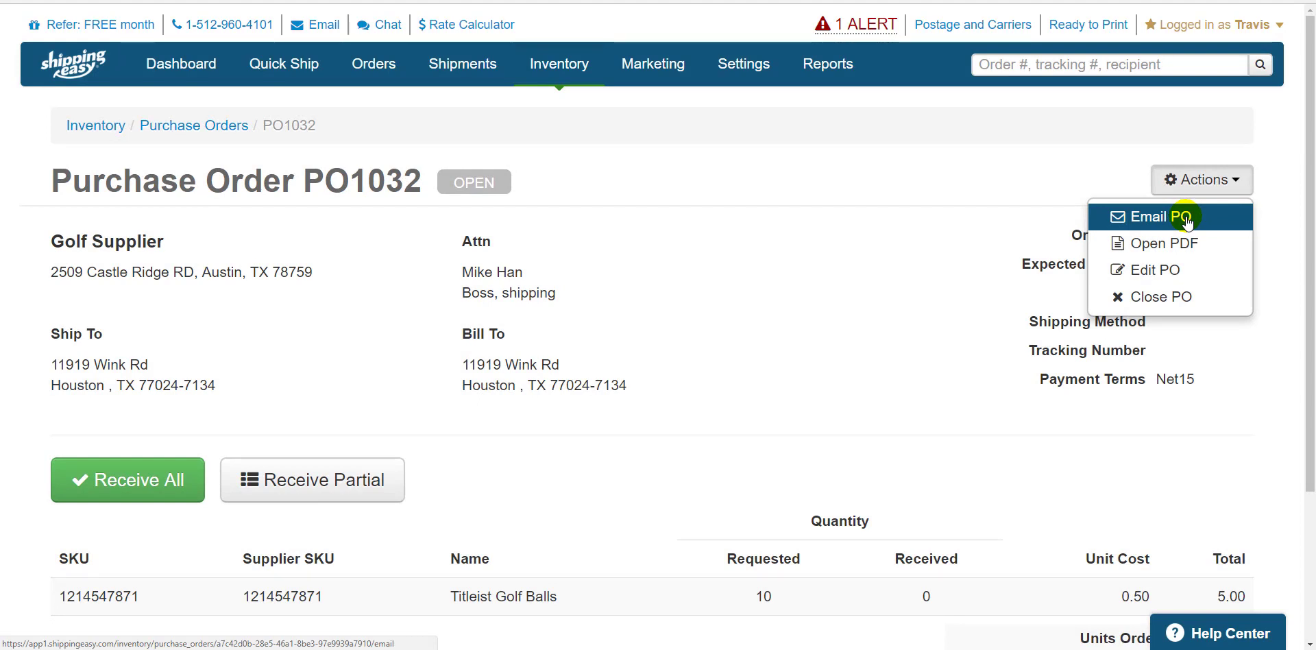
left_click(944, 195)
left_click(1215, 179)
left_click(1182, 272)
scroll(1145, 247, "down", 7)
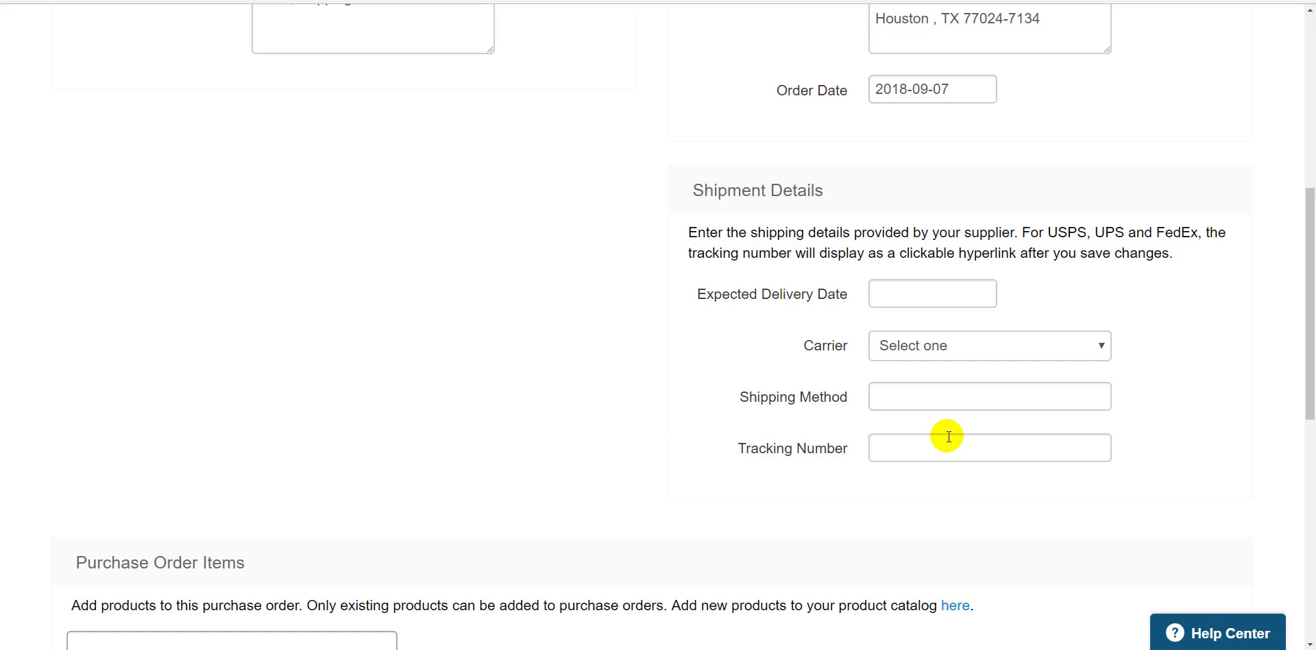
key("alt+Left")
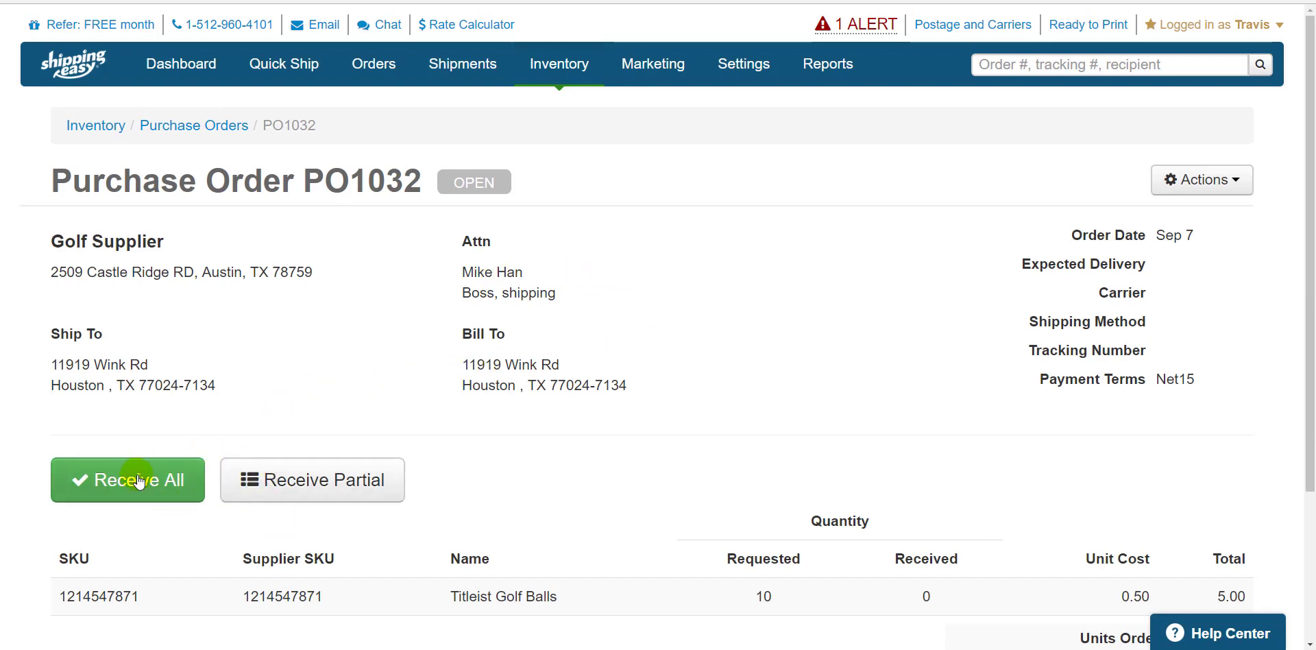
- Partially receive the purchase order with a new quantity of 5 for Titleist Golf Balls
left_click(240, 489)
scroll(569, 452, "down", 1)
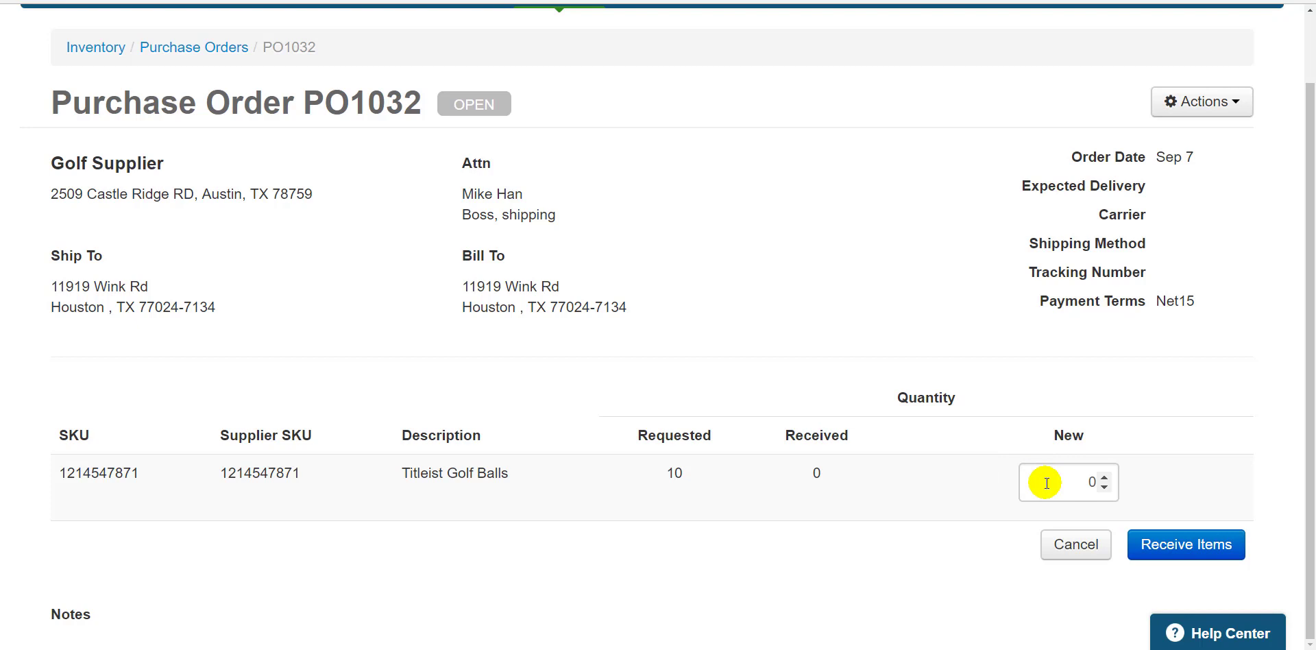
left_click_drag(1047, 483, 1113, 486)
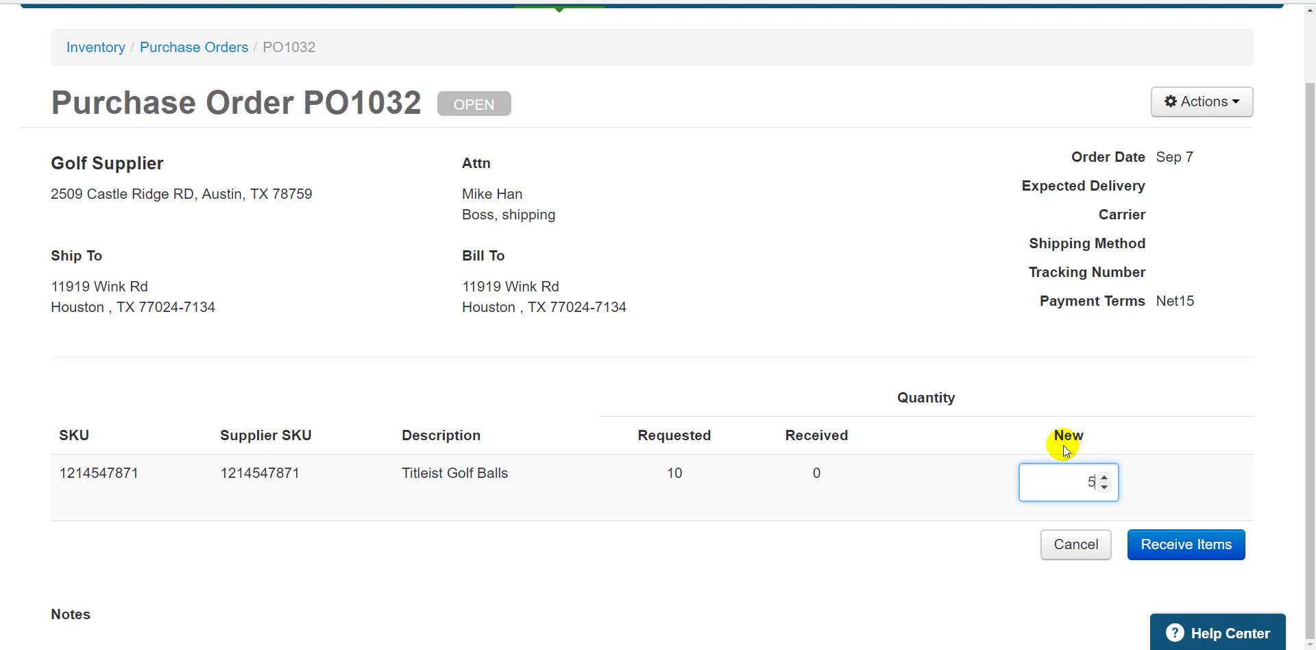
left_click(1149, 544)
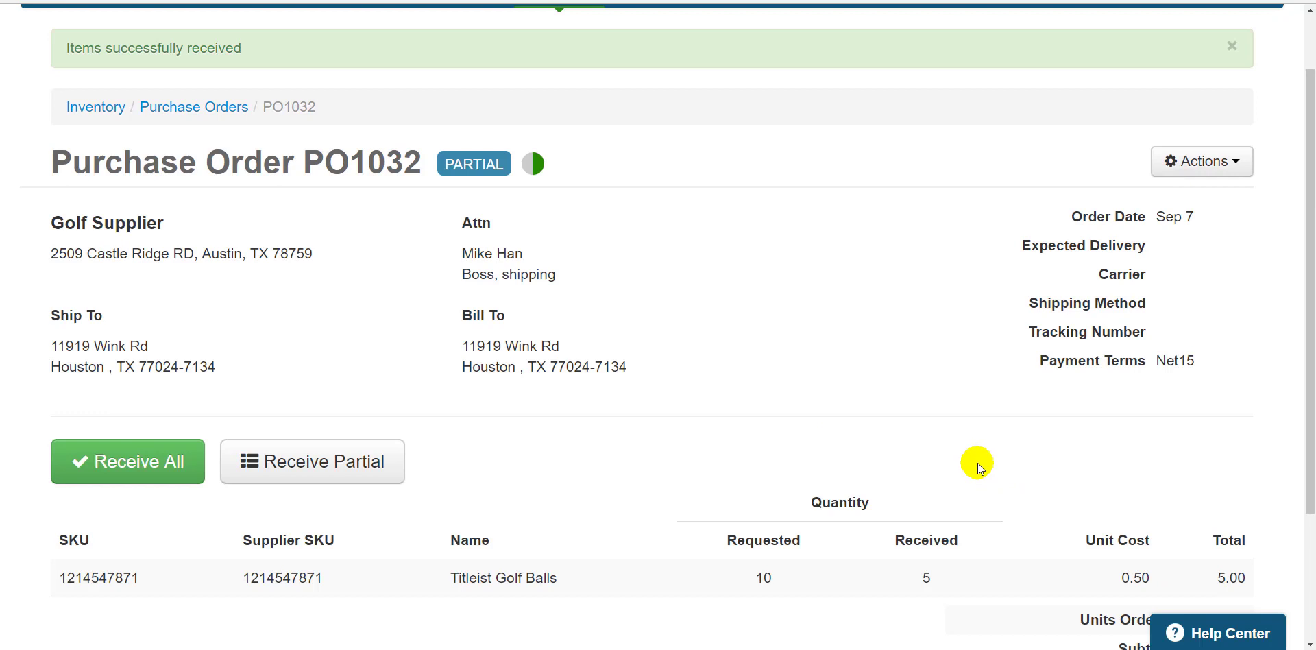
- Review the requested and received quantities and receive all remaining items on the purchase order
scroll(979, 466, "down", 2)
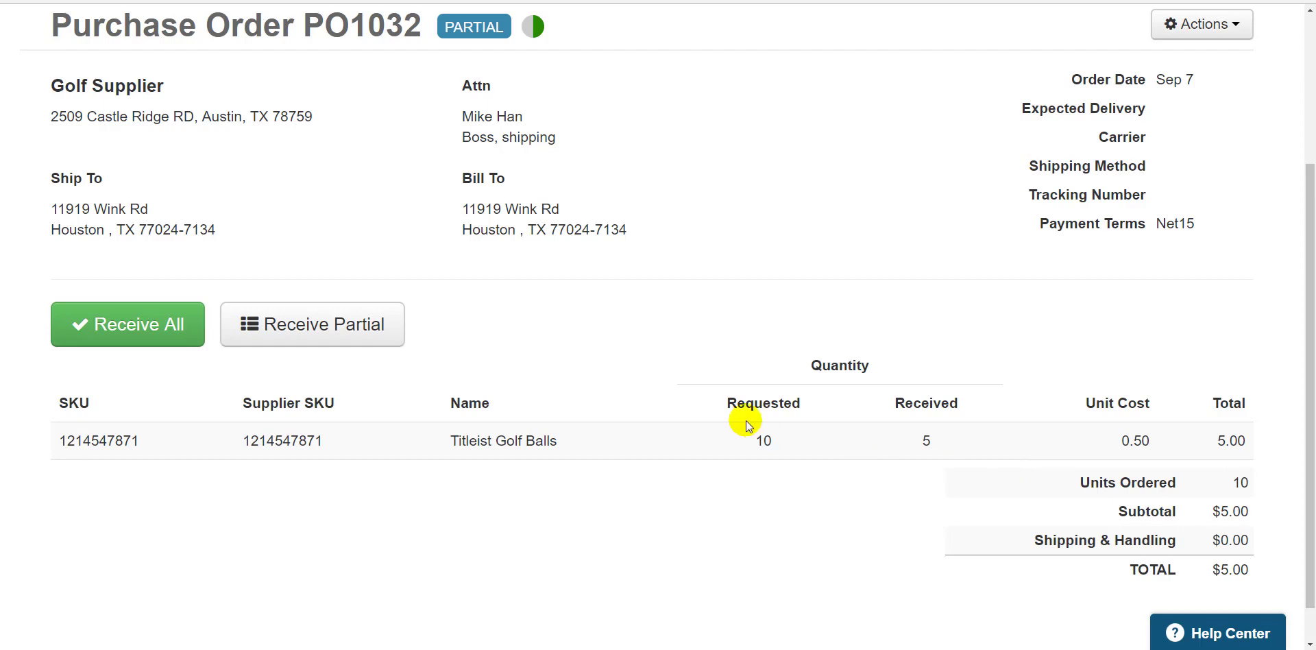
scroll(483, 289, "up", 2)
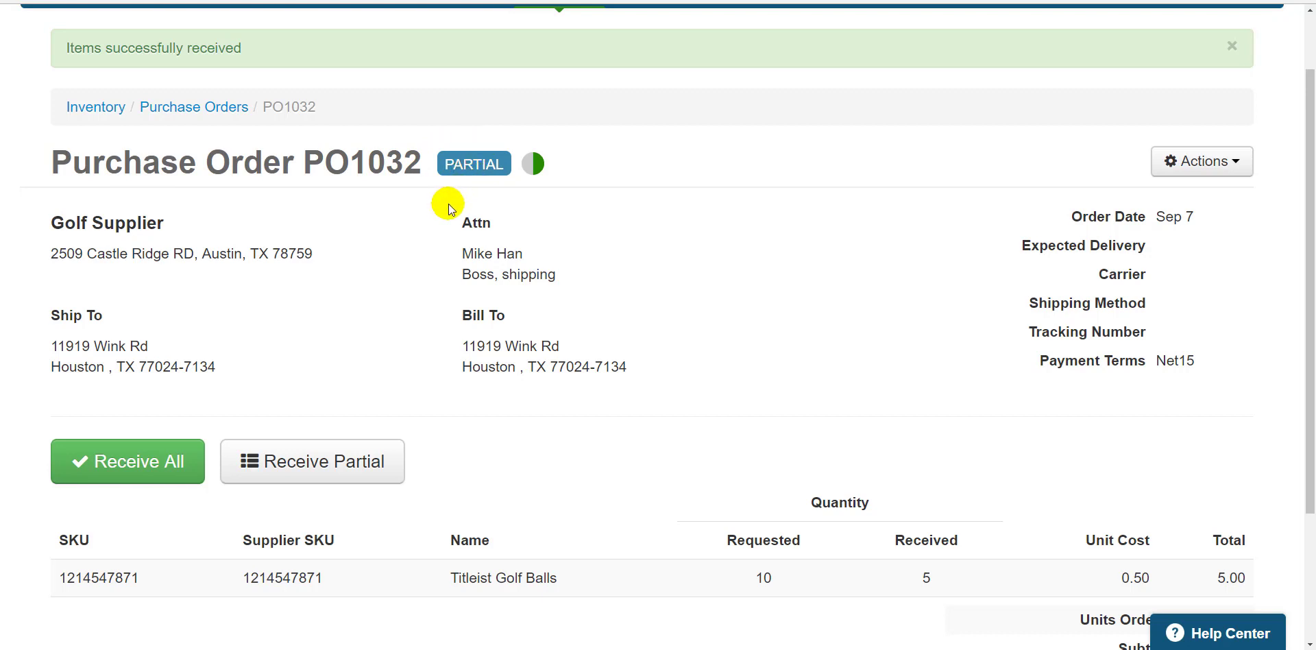
left_click(93, 462)
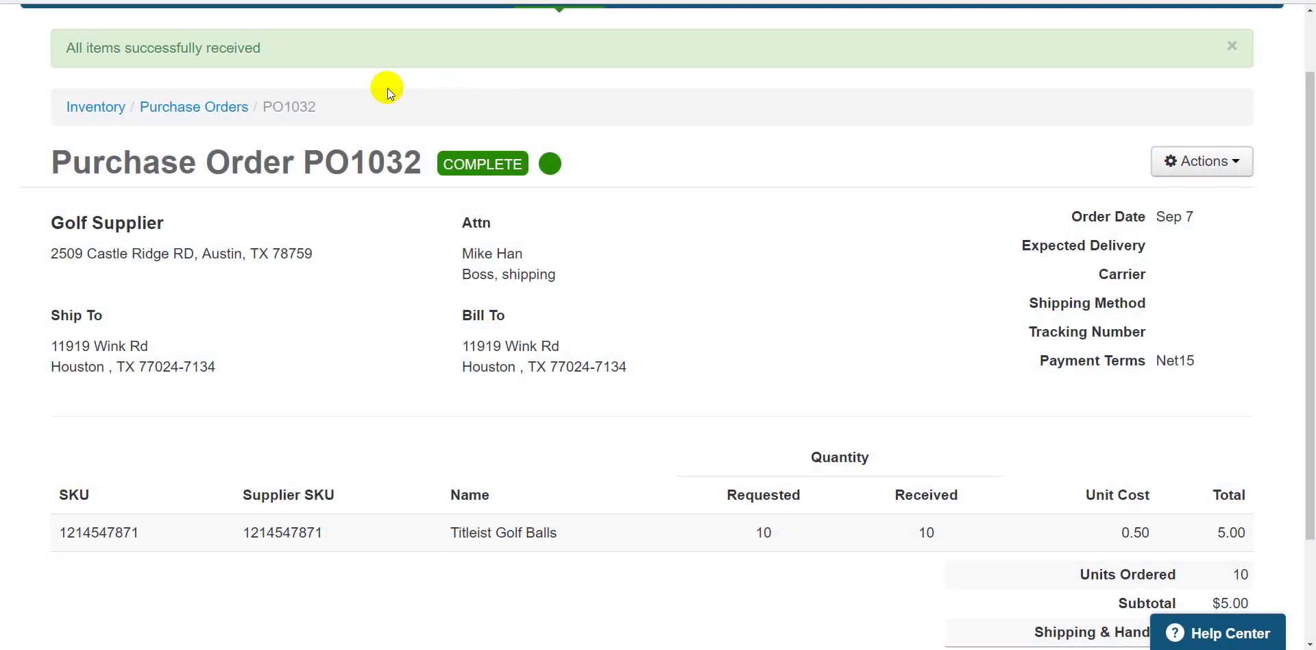
- Open the Golf Supplier record, start a purchase order from its assigned product Titleist Golf Balls, and look through the pre-filled form
scroll(388, 88, "up", 1)
left_click(532, 66)
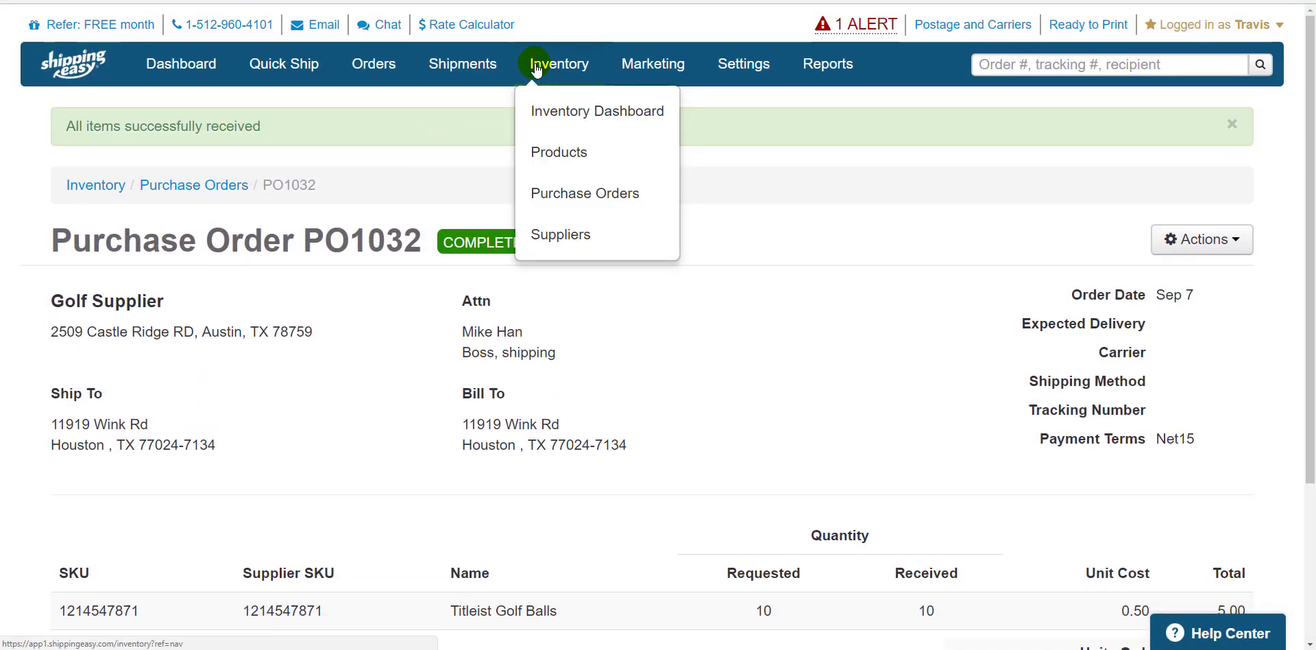
left_click(572, 237)
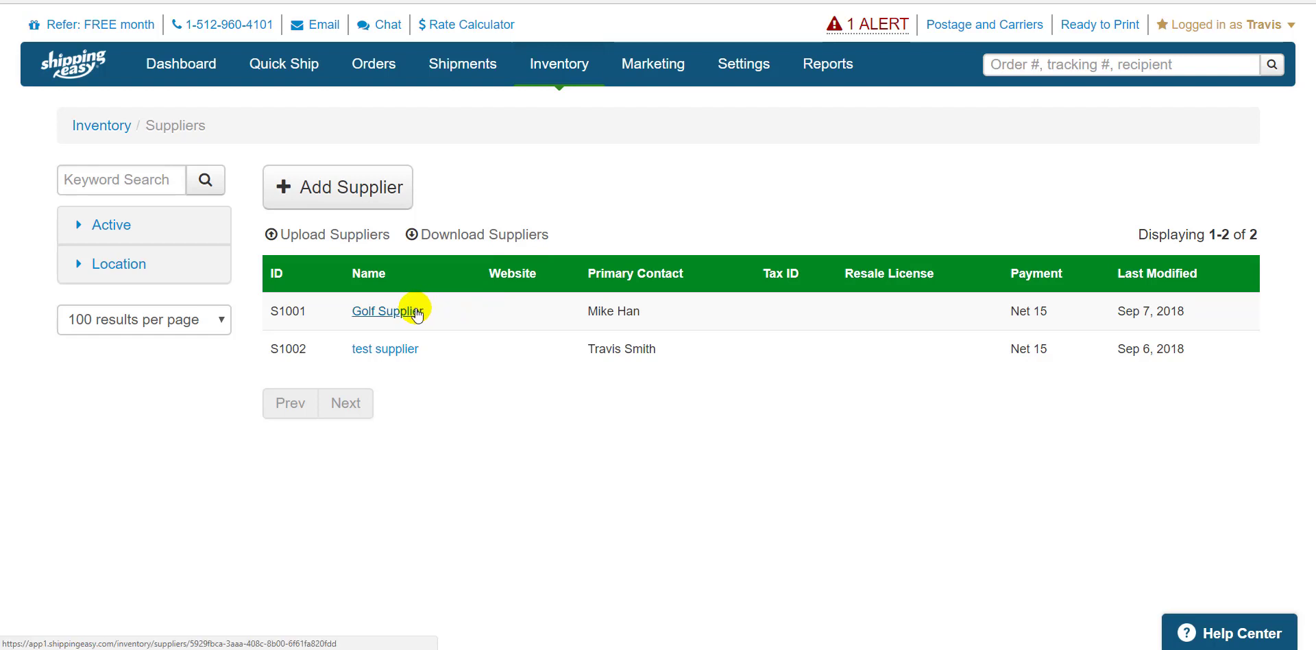
left_click(416, 312)
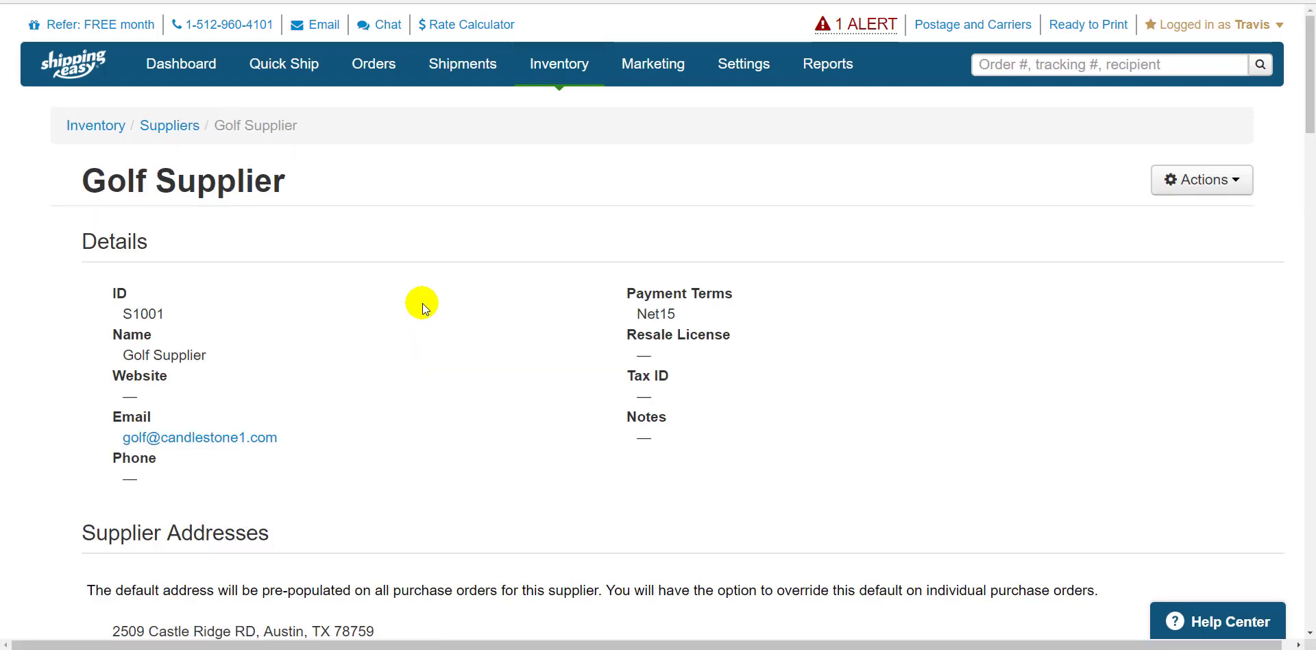
scroll(425, 305, "down", 9)
scroll(431, 306, "down", 20)
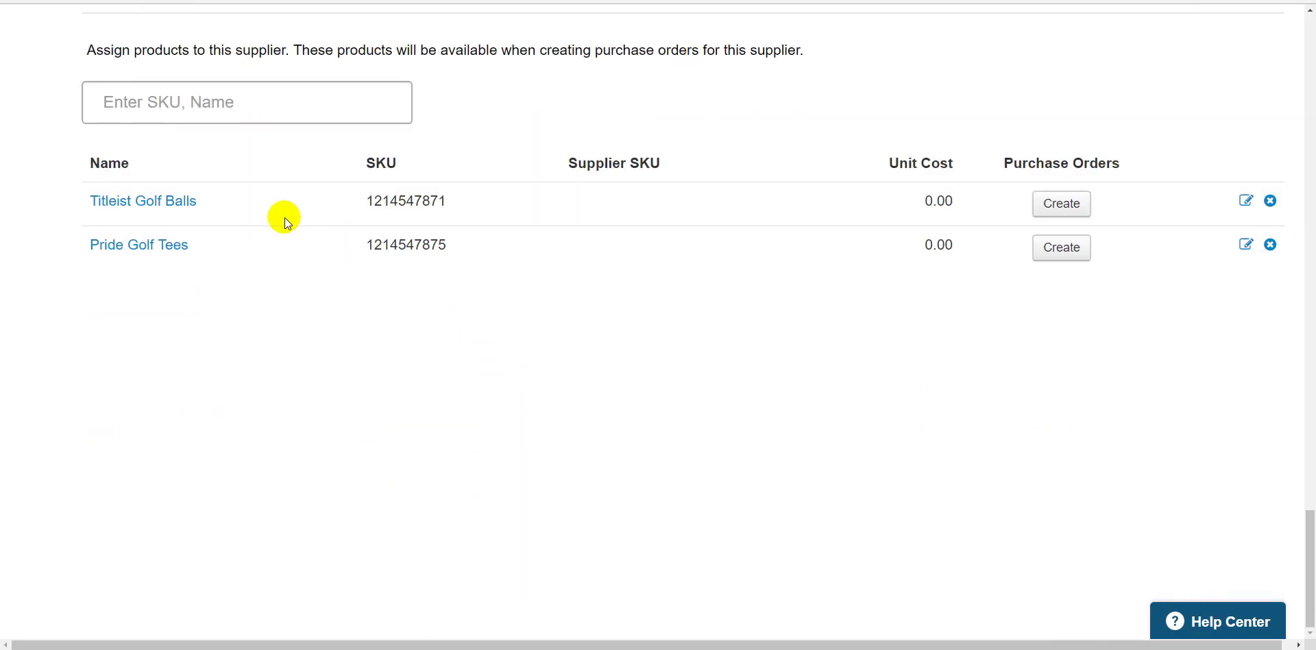
left_click(1049, 211)
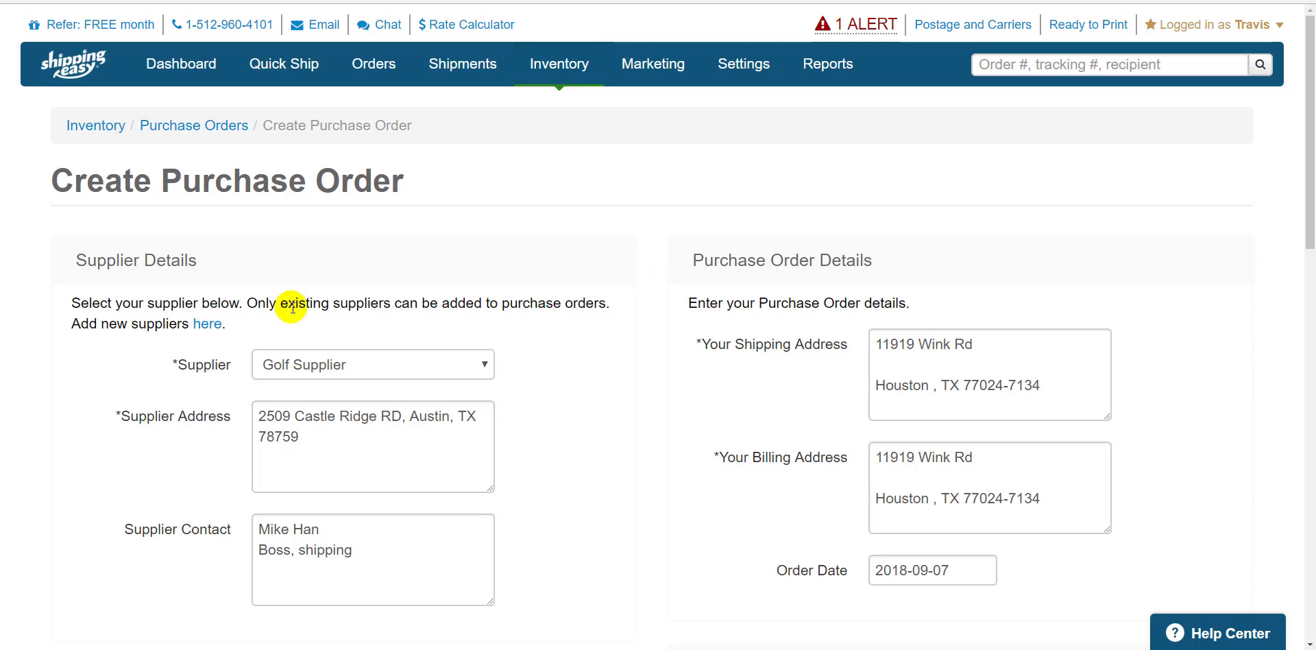
scroll(469, 358, "down", 2)
scroll(467, 357, "down", 10)
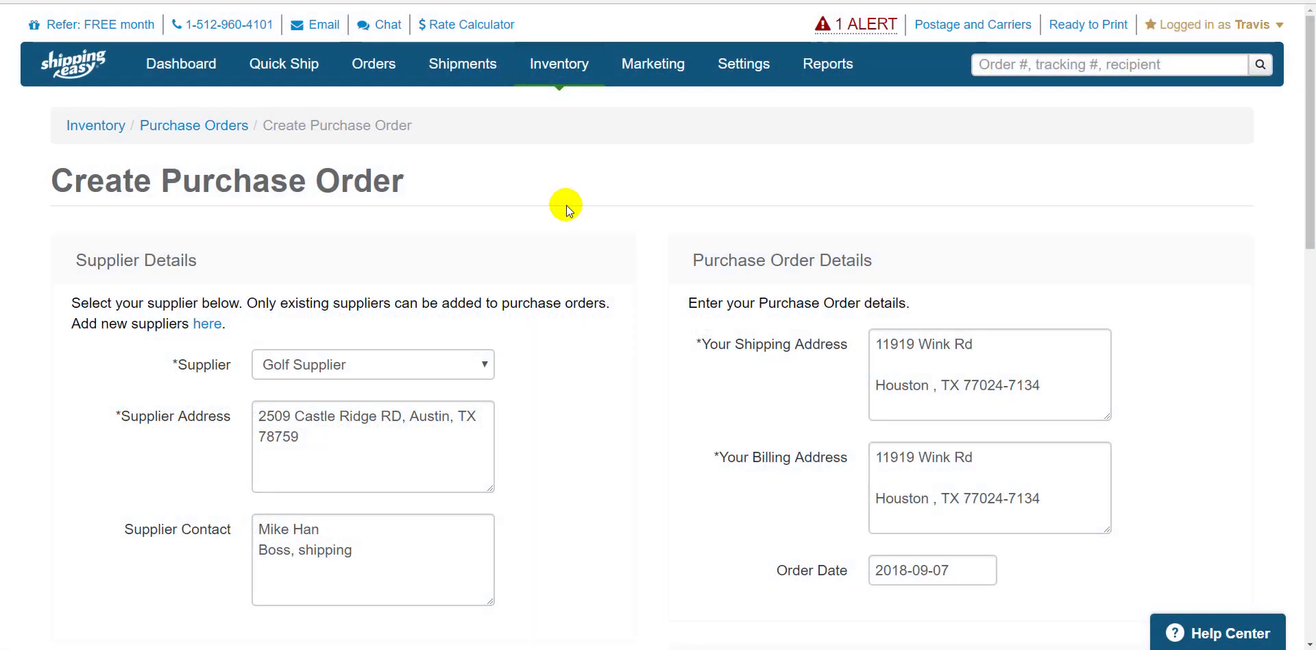
- Select Titleist Golf Balls and Pride Golf Tees in the product catalog and start a purchase order containing both
left_click(555, 66)
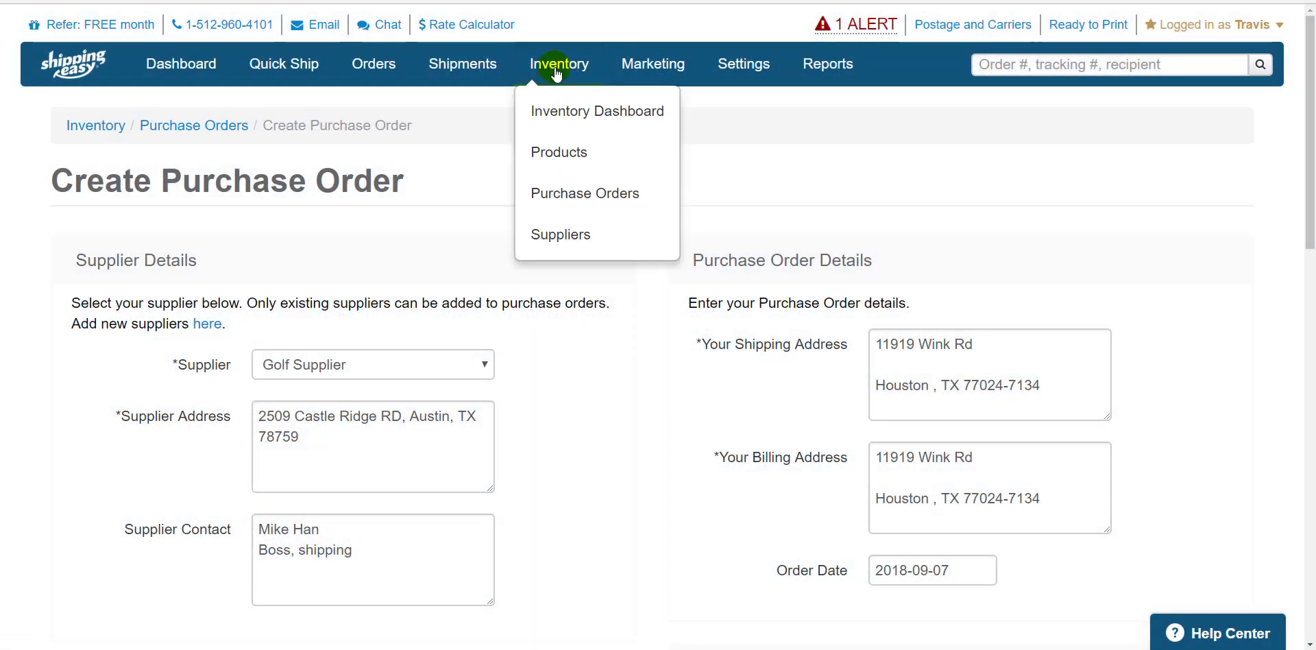
left_click(576, 156)
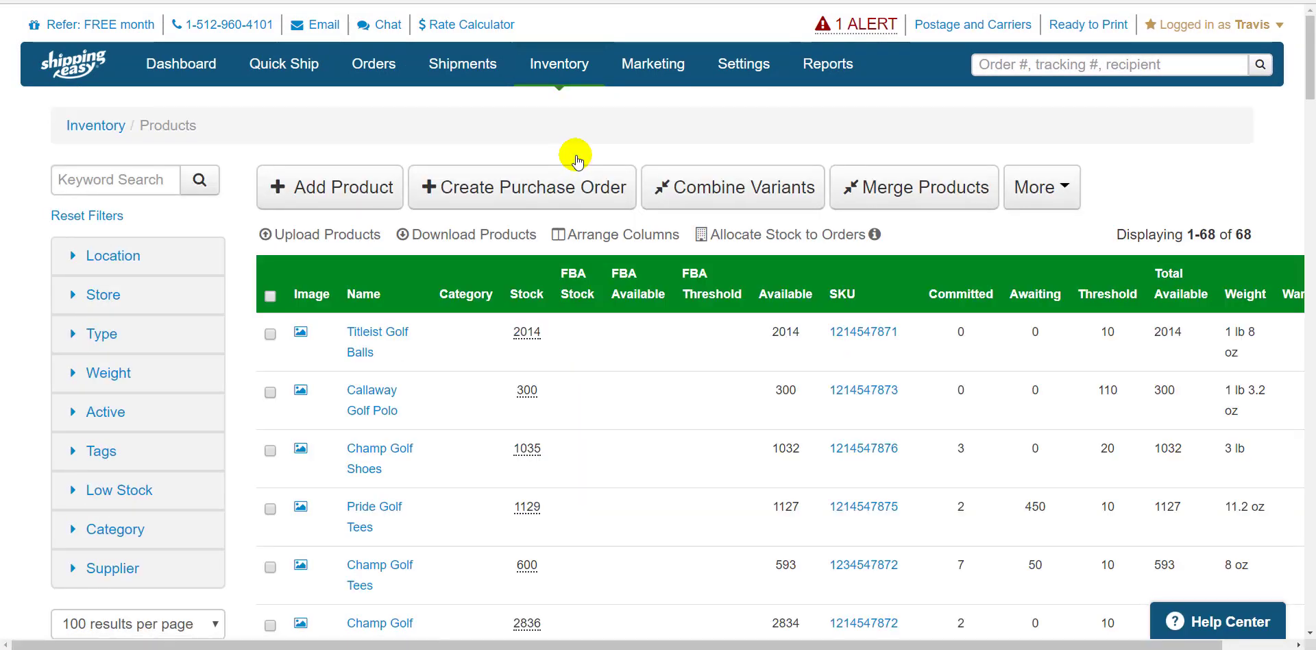
left_click(270, 334)
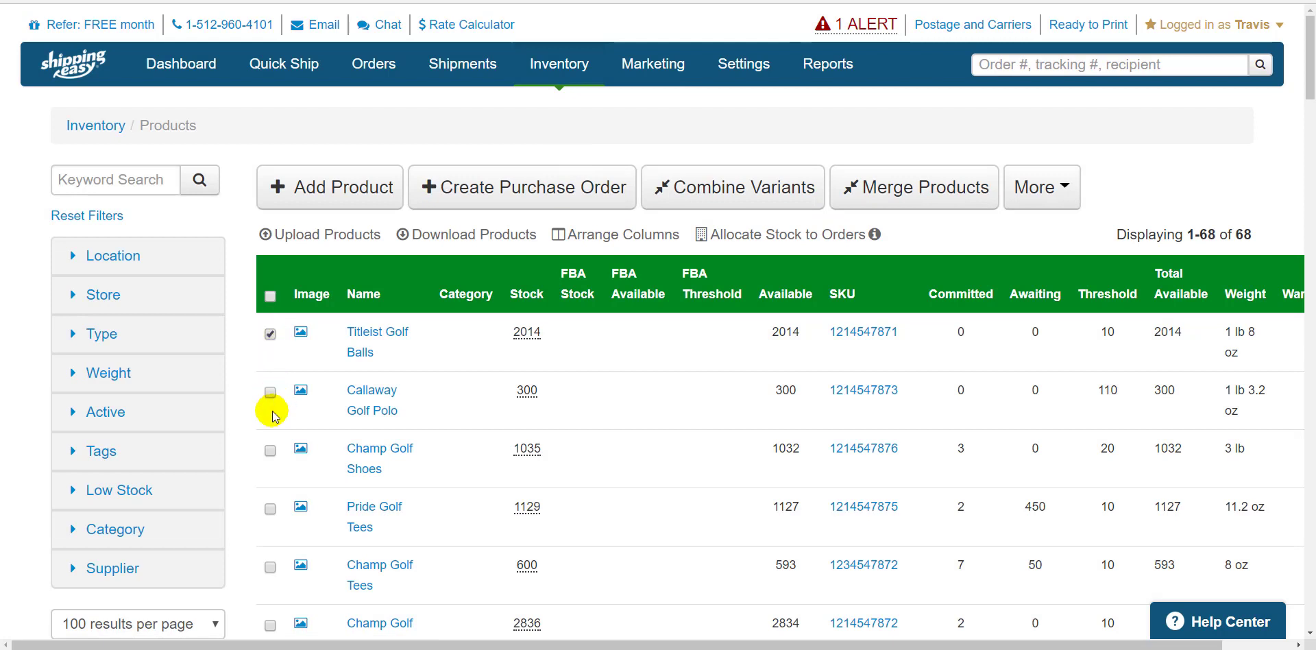
left_click(270, 509)
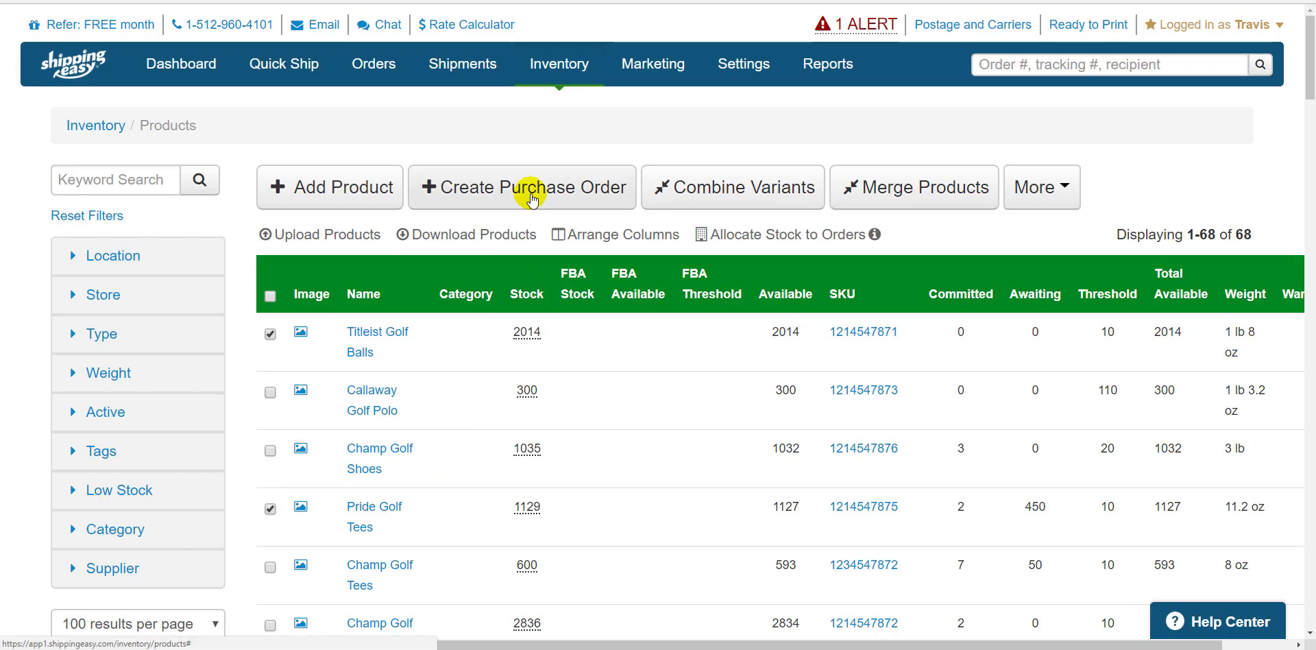
left_click(532, 195)
scroll(625, 384, "down", 8)
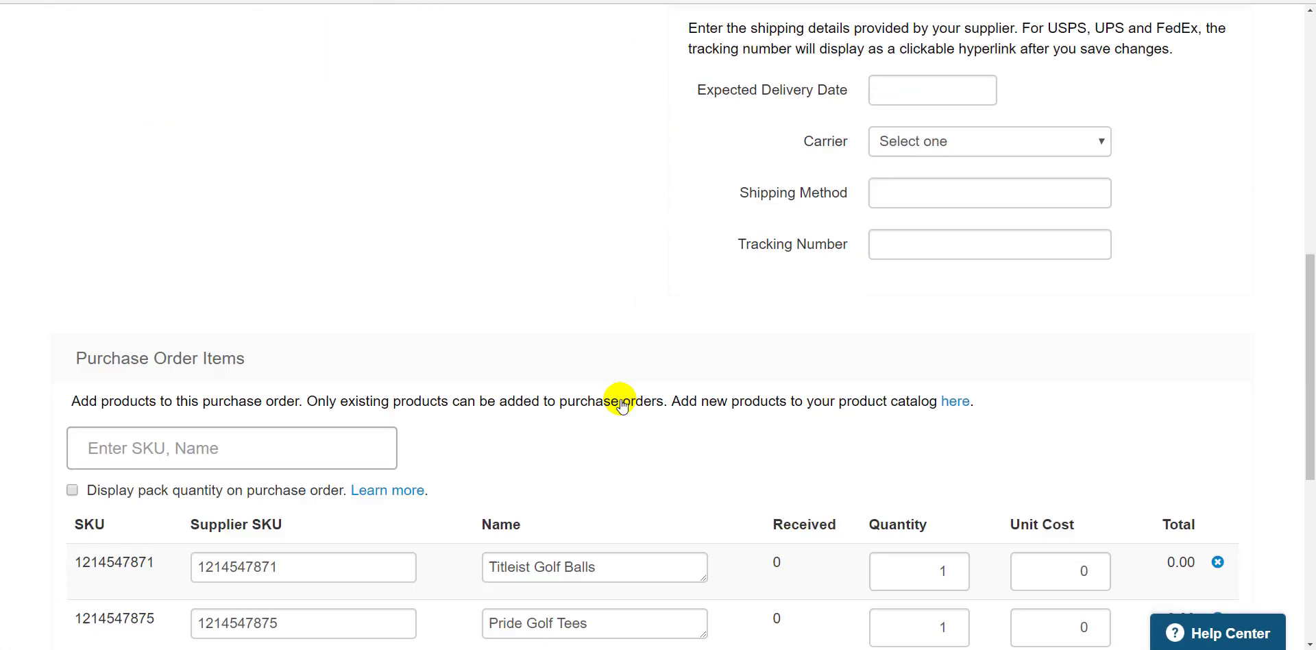
- Look through the purchase order form pre-filled with Titleist Golf Balls and Pride Golf Tees
scroll(619, 398, "down", 6)
scroll(618, 397, "up", 3)
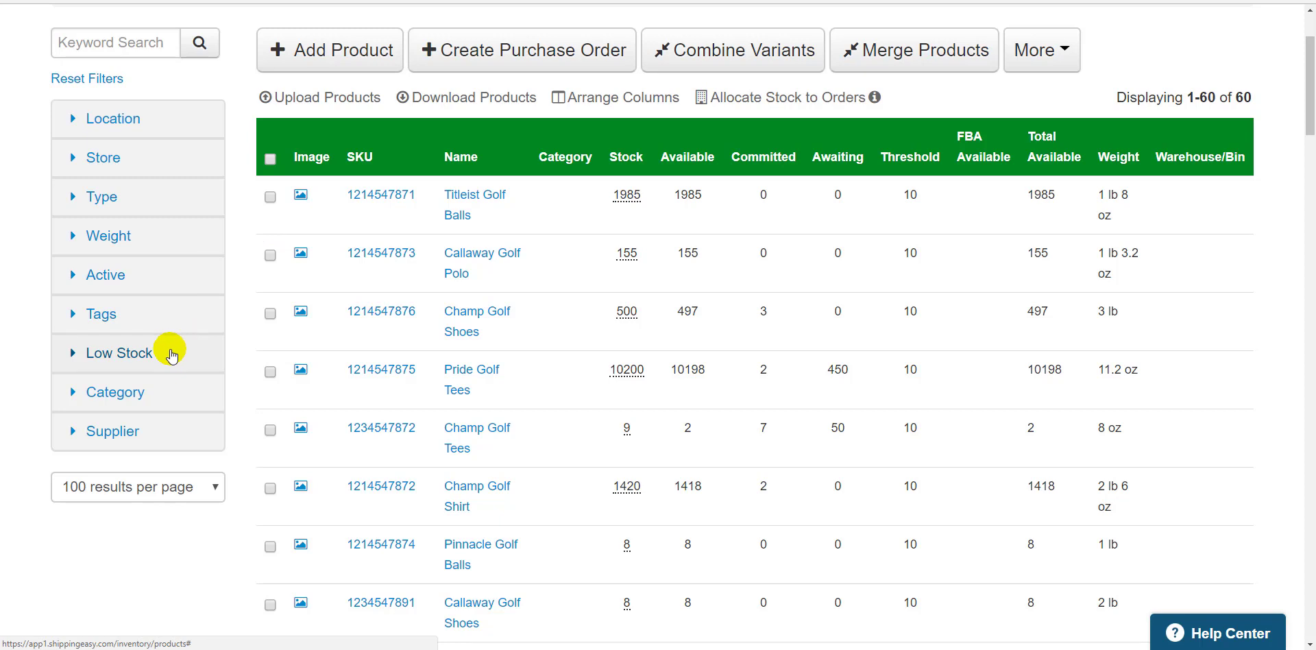
- Filter the product catalog to low-stock items at Candlestone Golf that are assigned to Golf Supplier
left_click(171, 354)
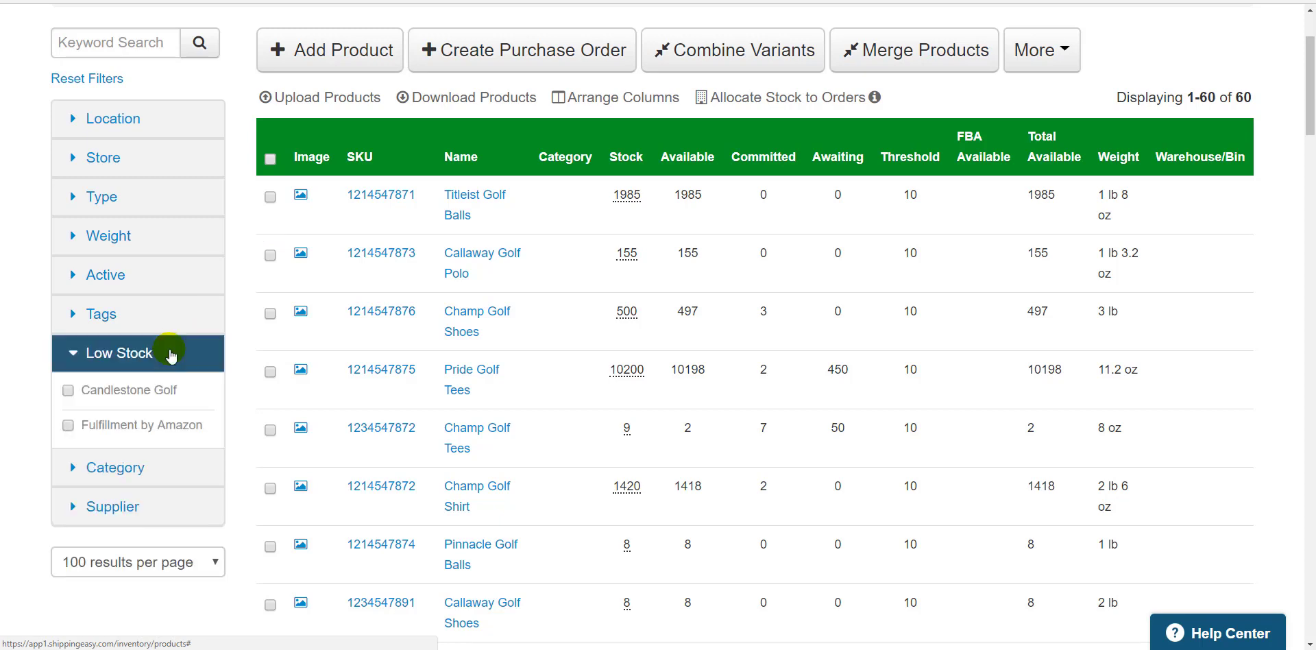
left_click(137, 505)
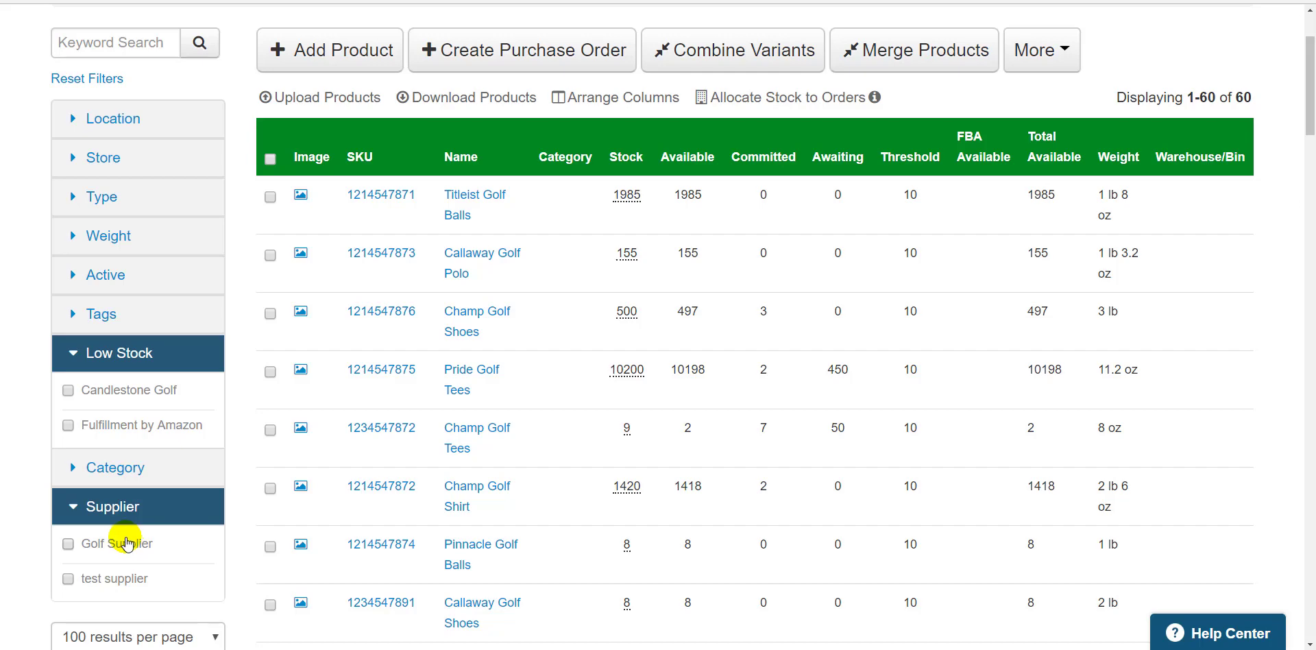
left_click(122, 392)
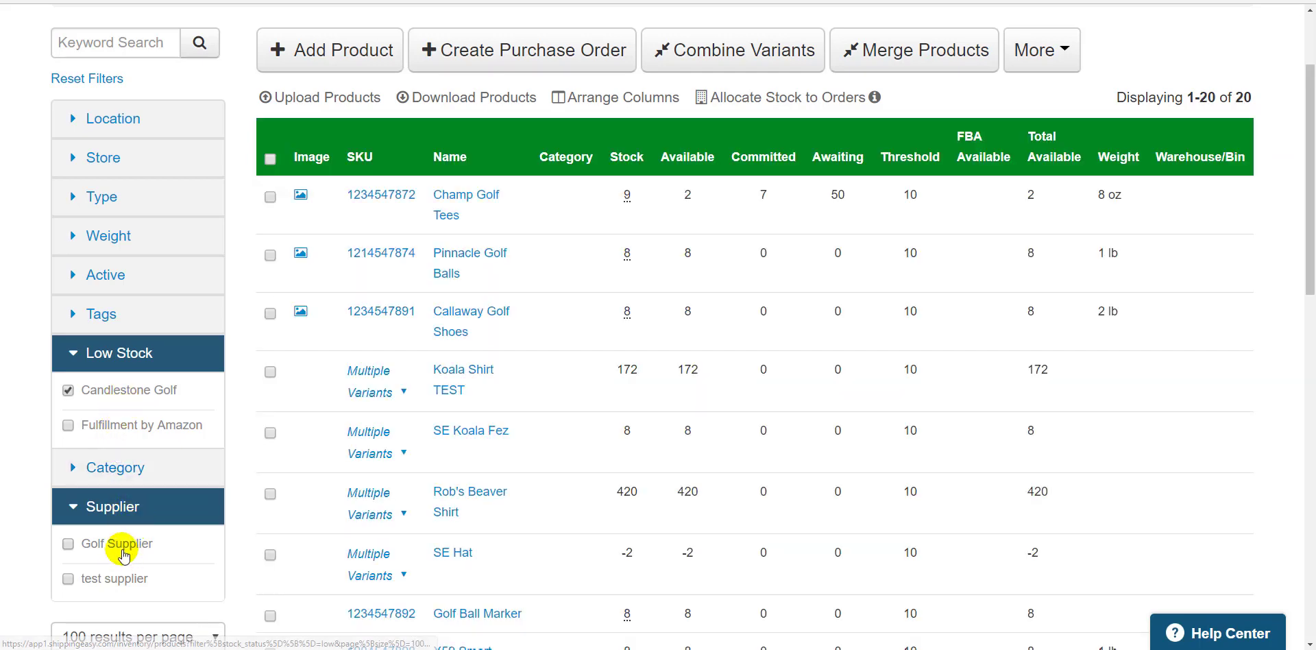
left_click(122, 547)
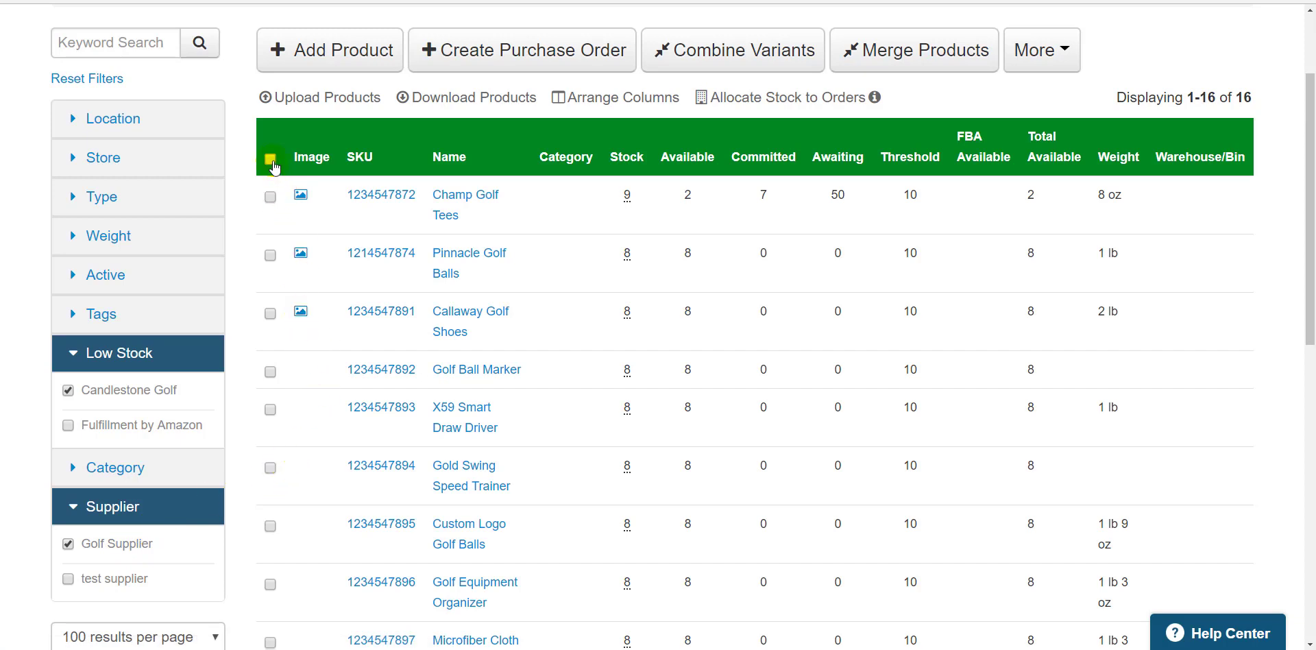
- Select all the filtered low-stock products, start a purchase order containing them, and look through its item list
left_click(272, 160)
left_click(586, 50)
mouse_move(582, 42)
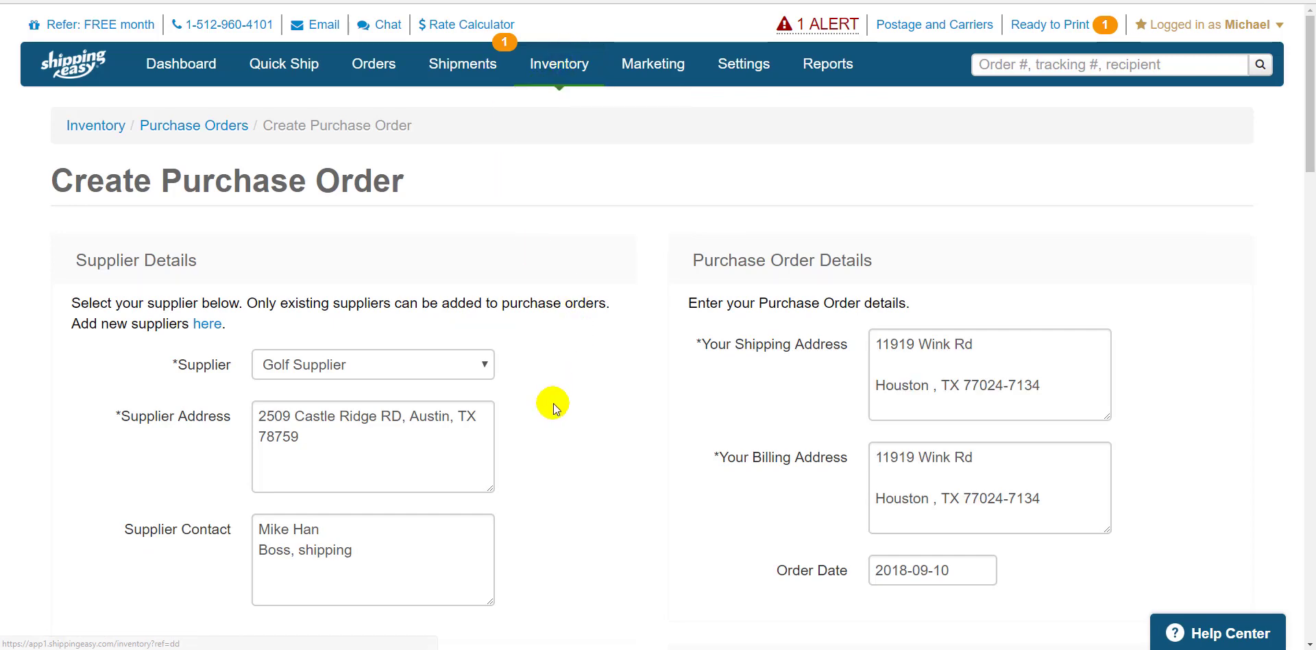
scroll(550, 404, "down", 3)
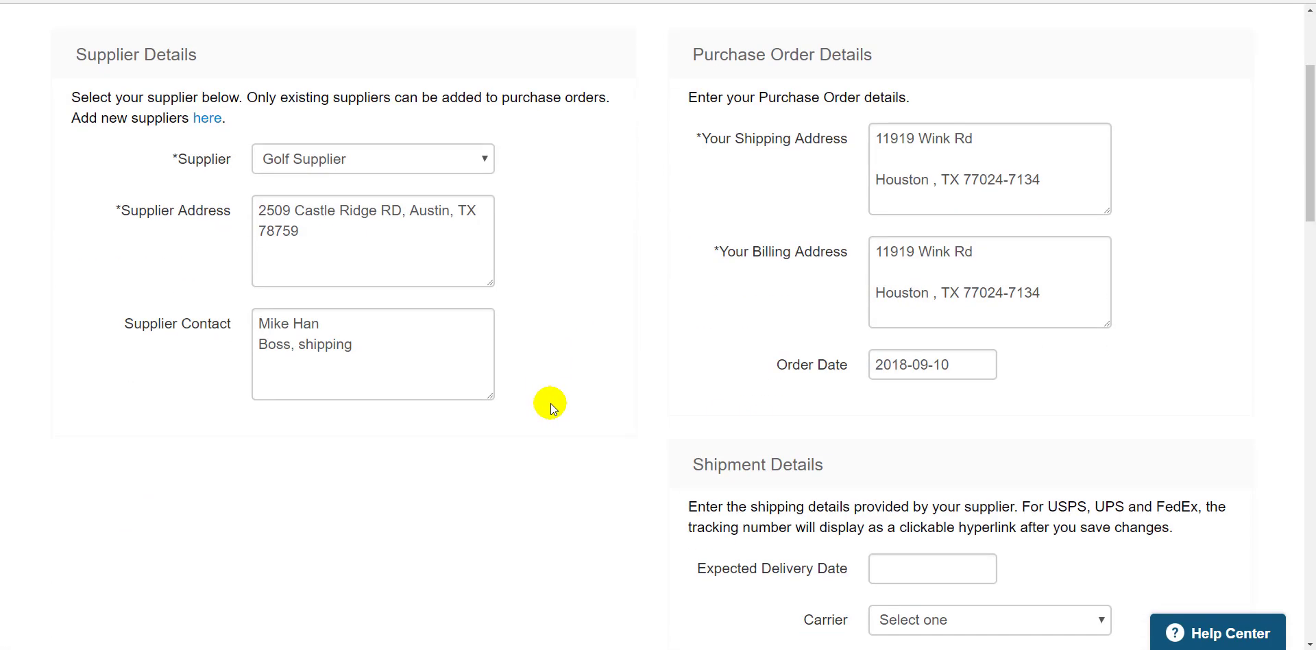
scroll(550, 403, "down", 10)
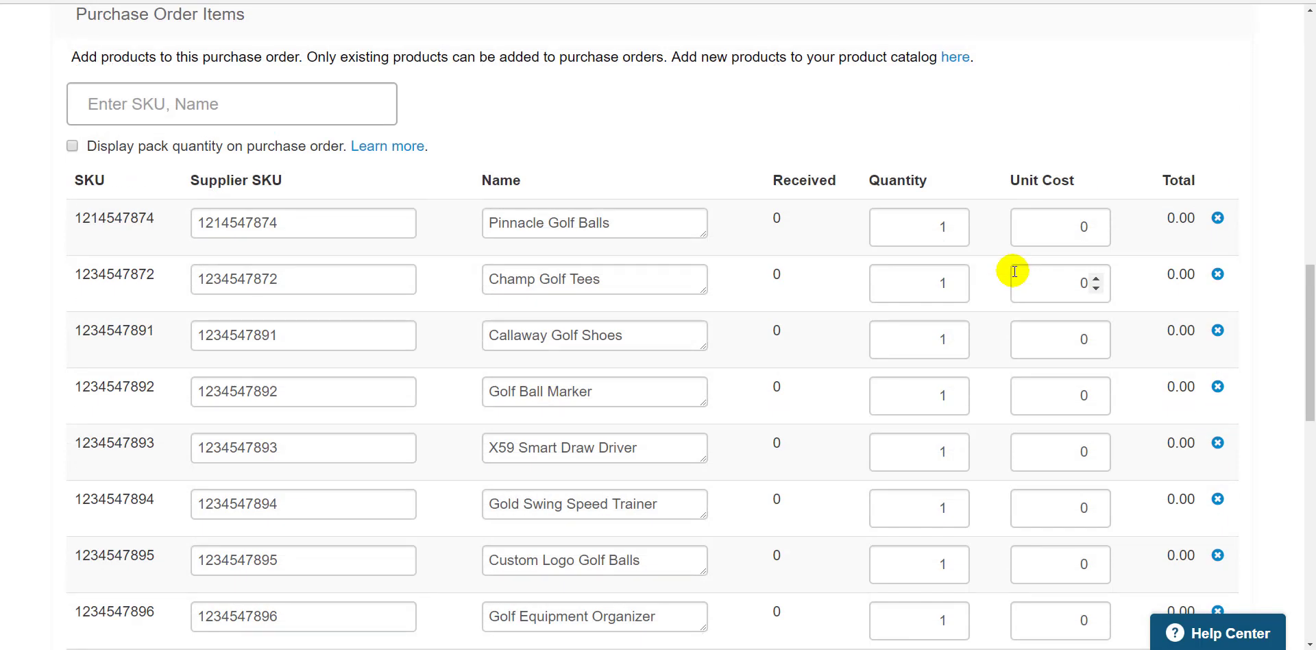
scroll(1015, 272, "up", 10)
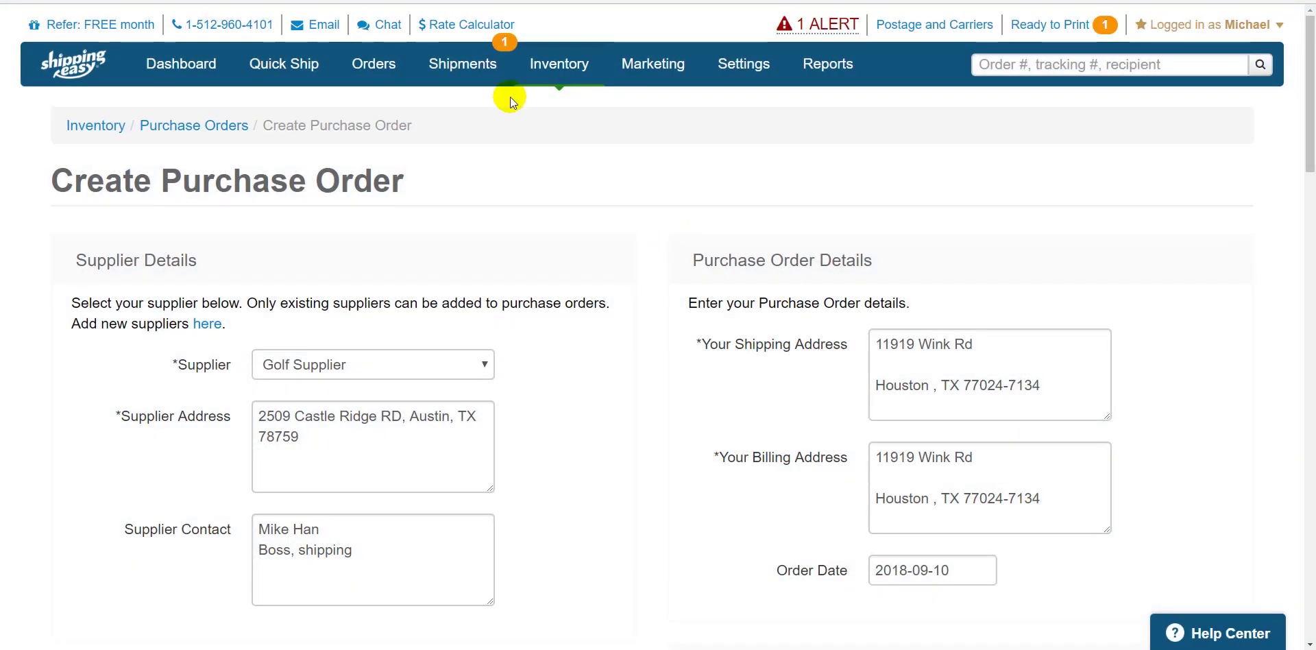
- Open the Titleist Golf Balls product record and start a purchase order from its assigned supplier, Golf Supplier
mouse_move(562, 102)
left_click(552, 150)
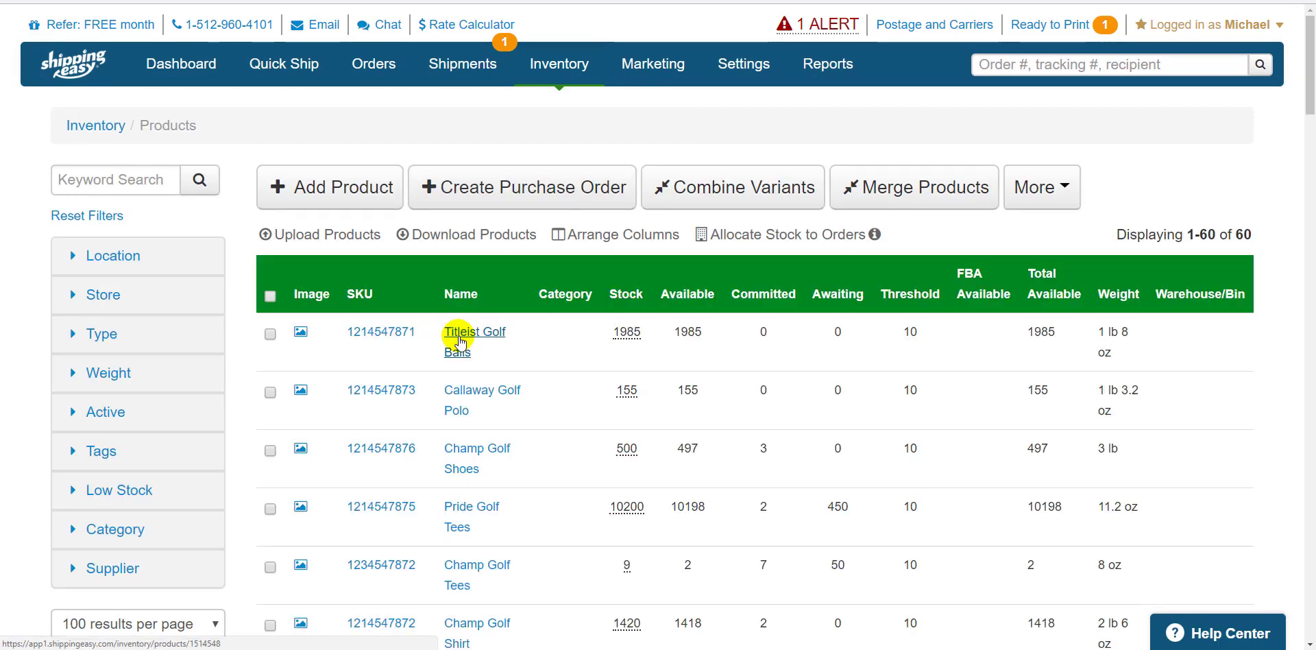
left_click(458, 336)
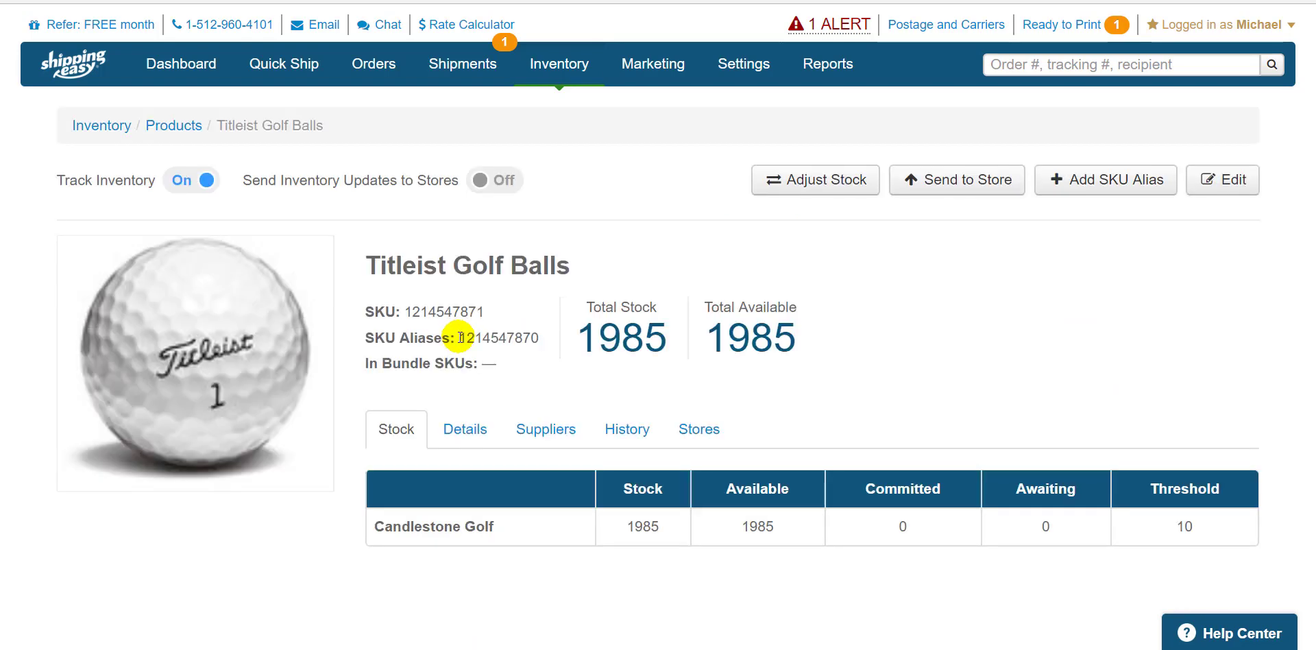
left_click(539, 424)
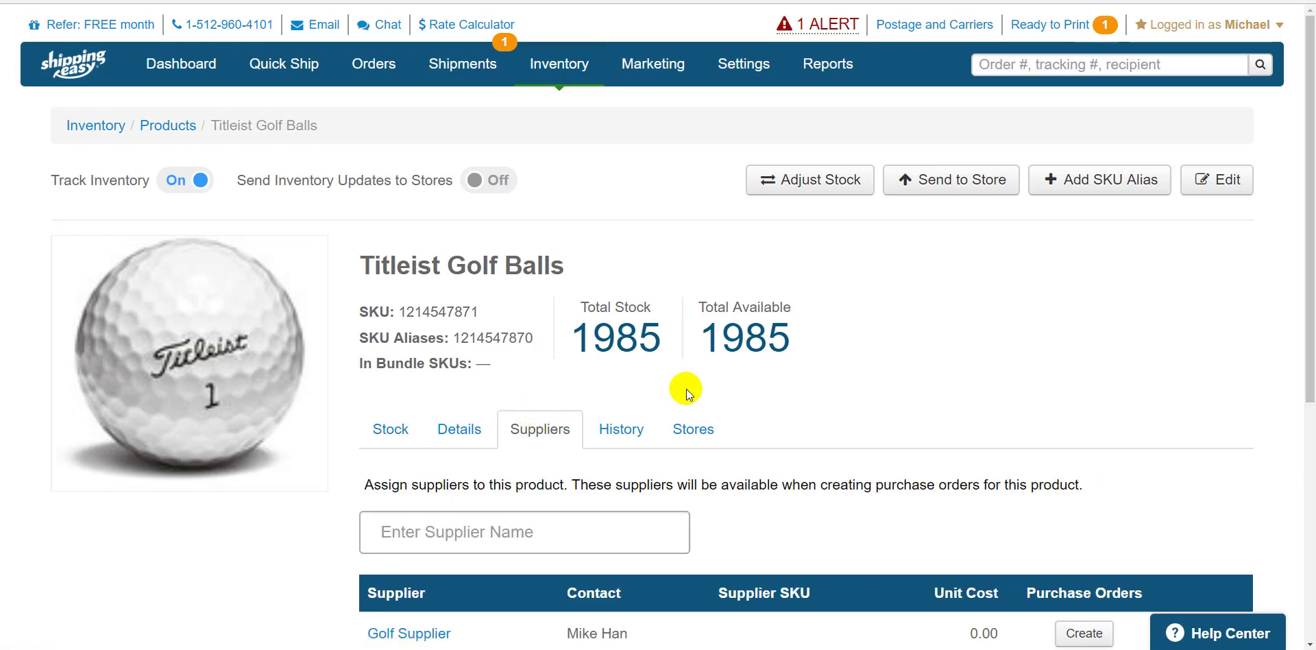
scroll(686, 389, "down", 6)
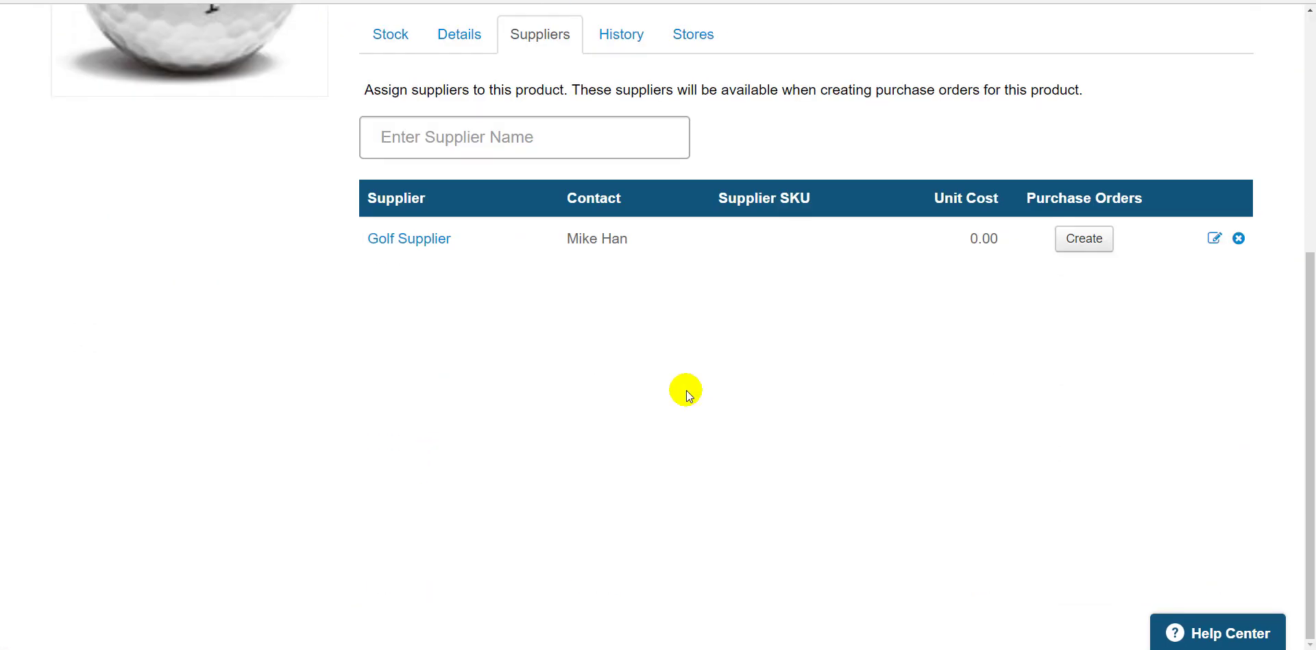
left_click(1089, 240)
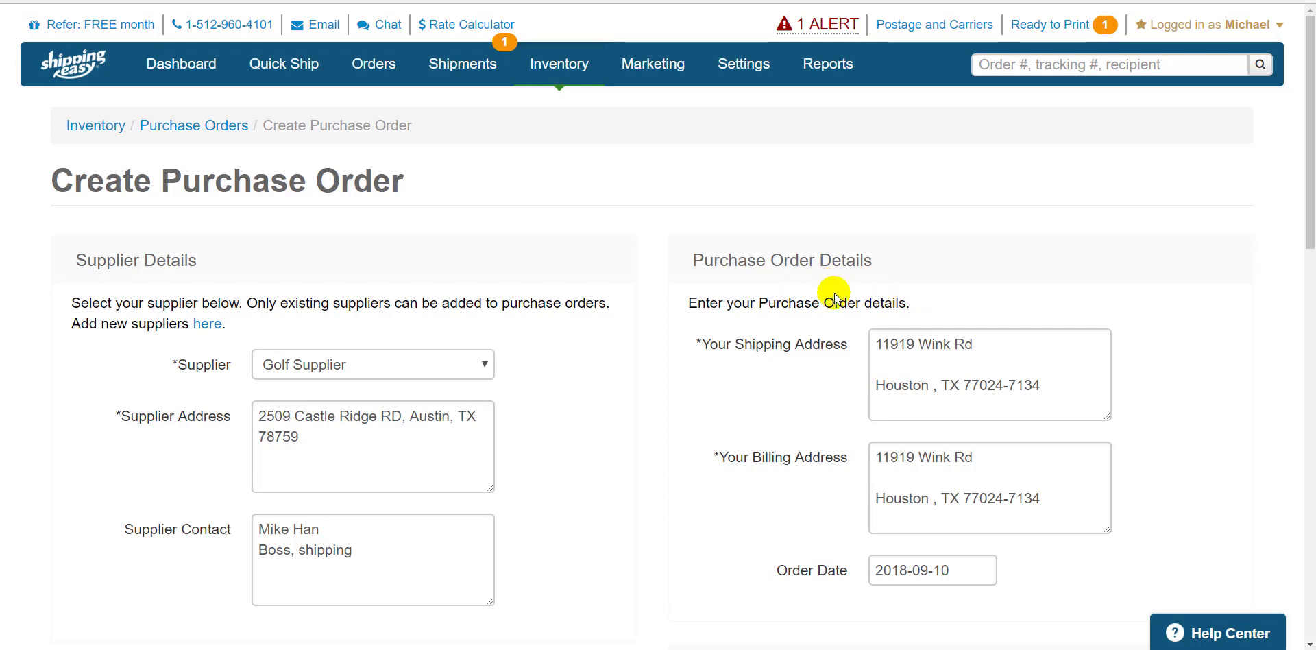
- Review the supplier details, items and totals on the new purchase order form for Titleist Golf Balls
scroll(715, 387, "down", 5)
scroll(715, 387, "down", 11)
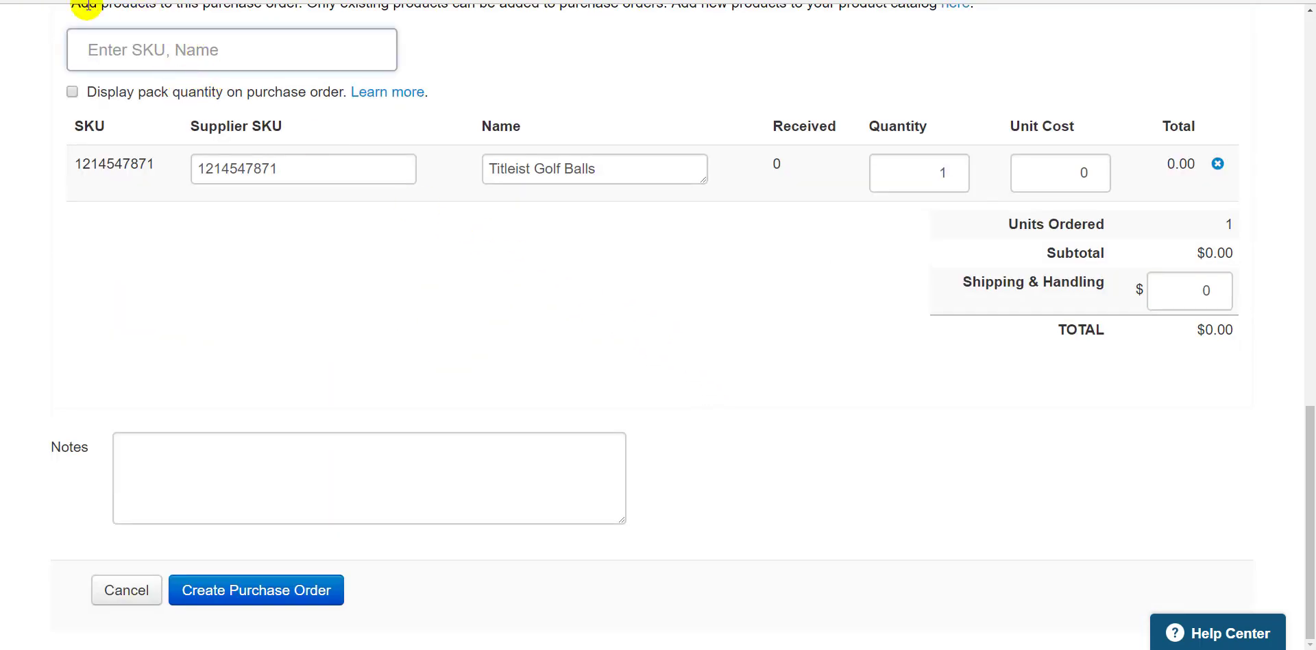
left_click(711, 359)
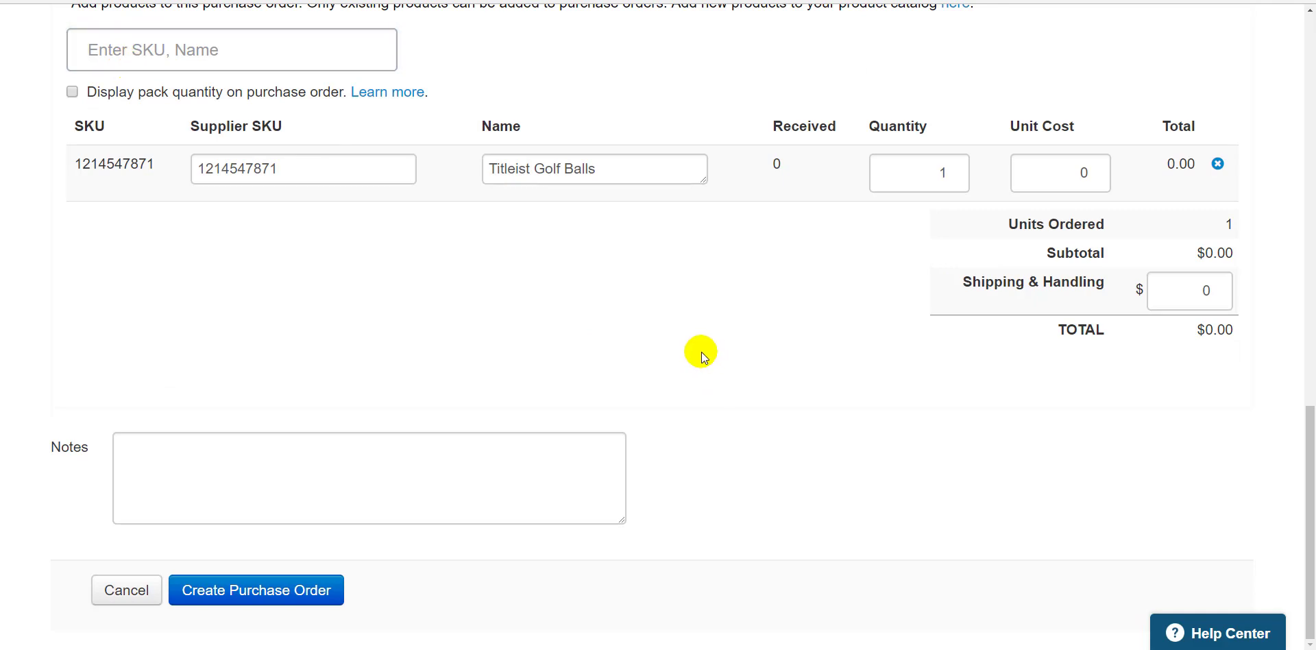
scroll(701, 352, "up", 12)
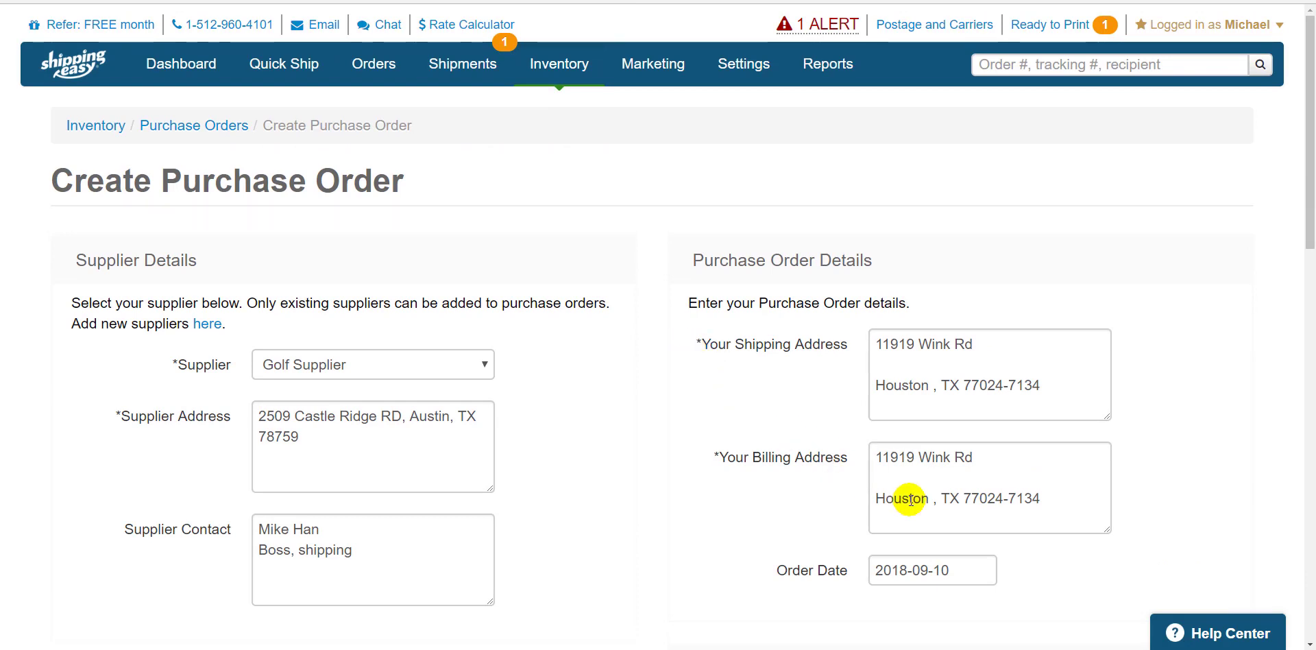
- Search the help center for "create purchase order" and open the article "How to: Create a Purchase Order" in a new tab
left_click(1197, 634)
left_click(1073, 174)
type("cre")
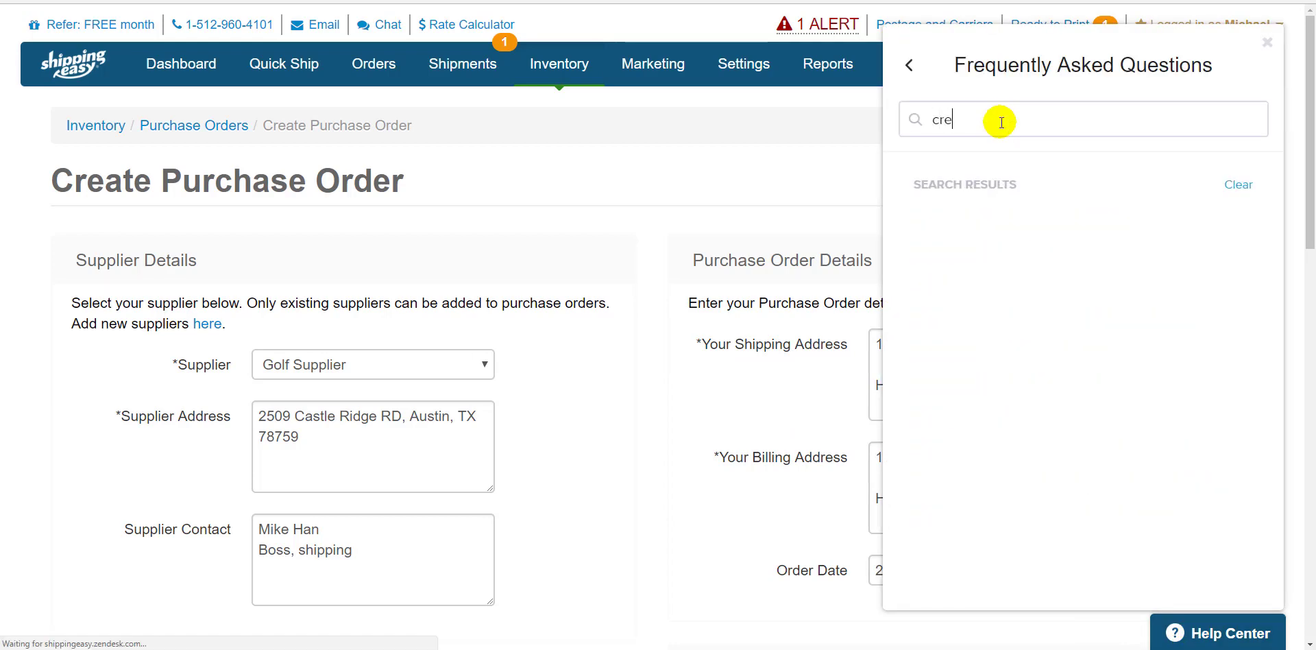
type("ate purchase order")
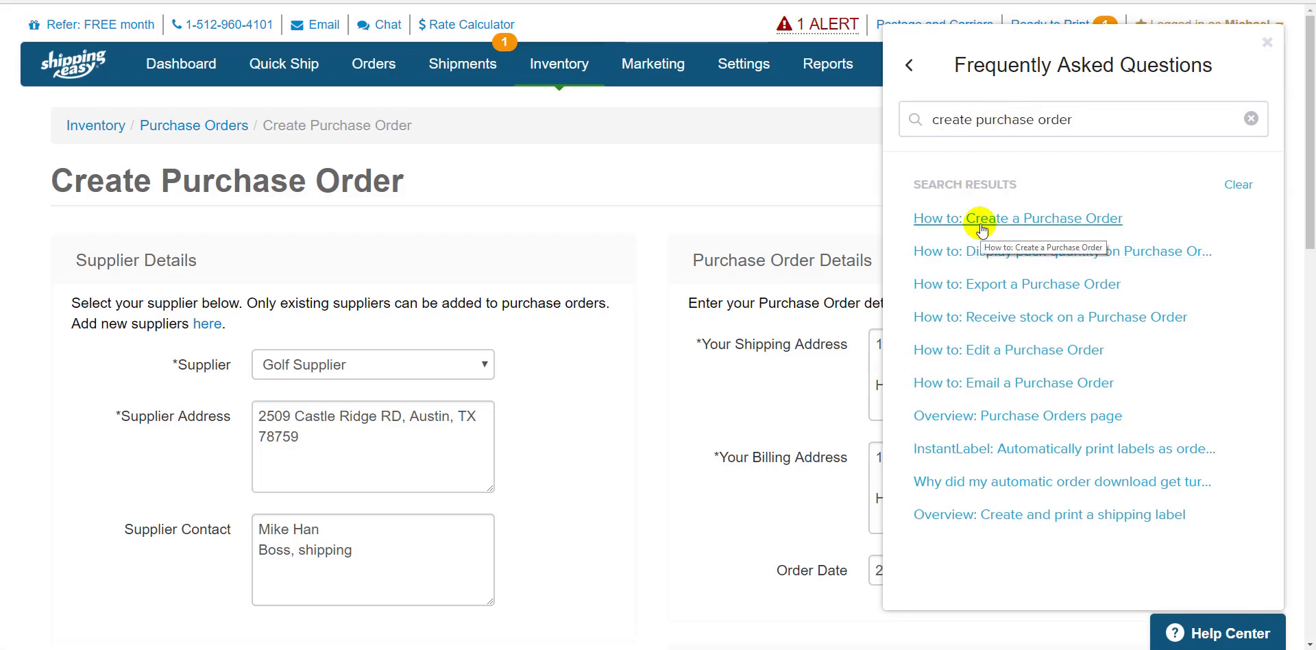
left_click(981, 225)
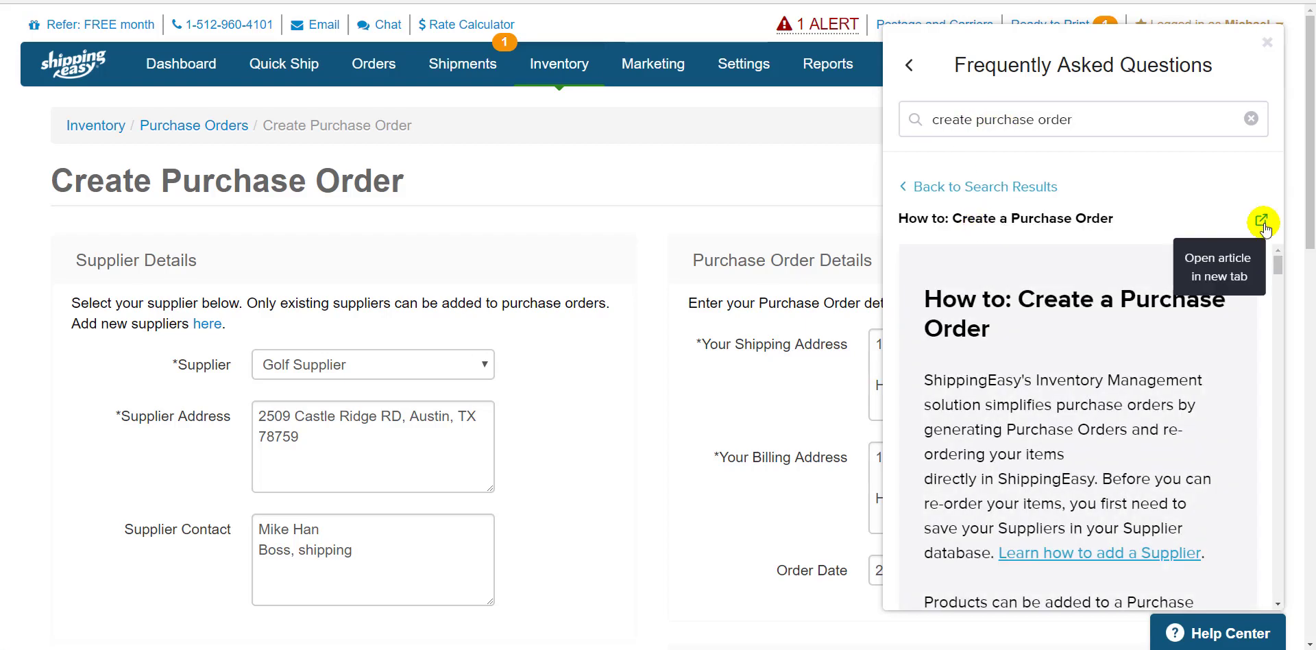
left_click(1262, 221)
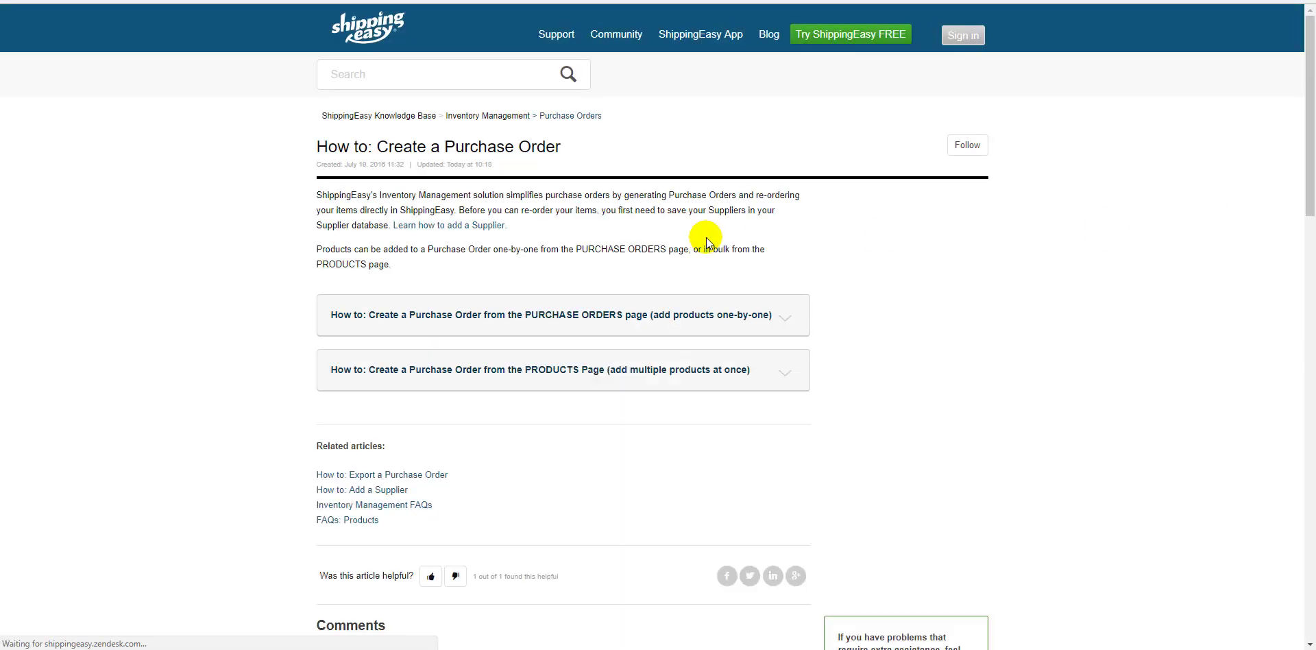